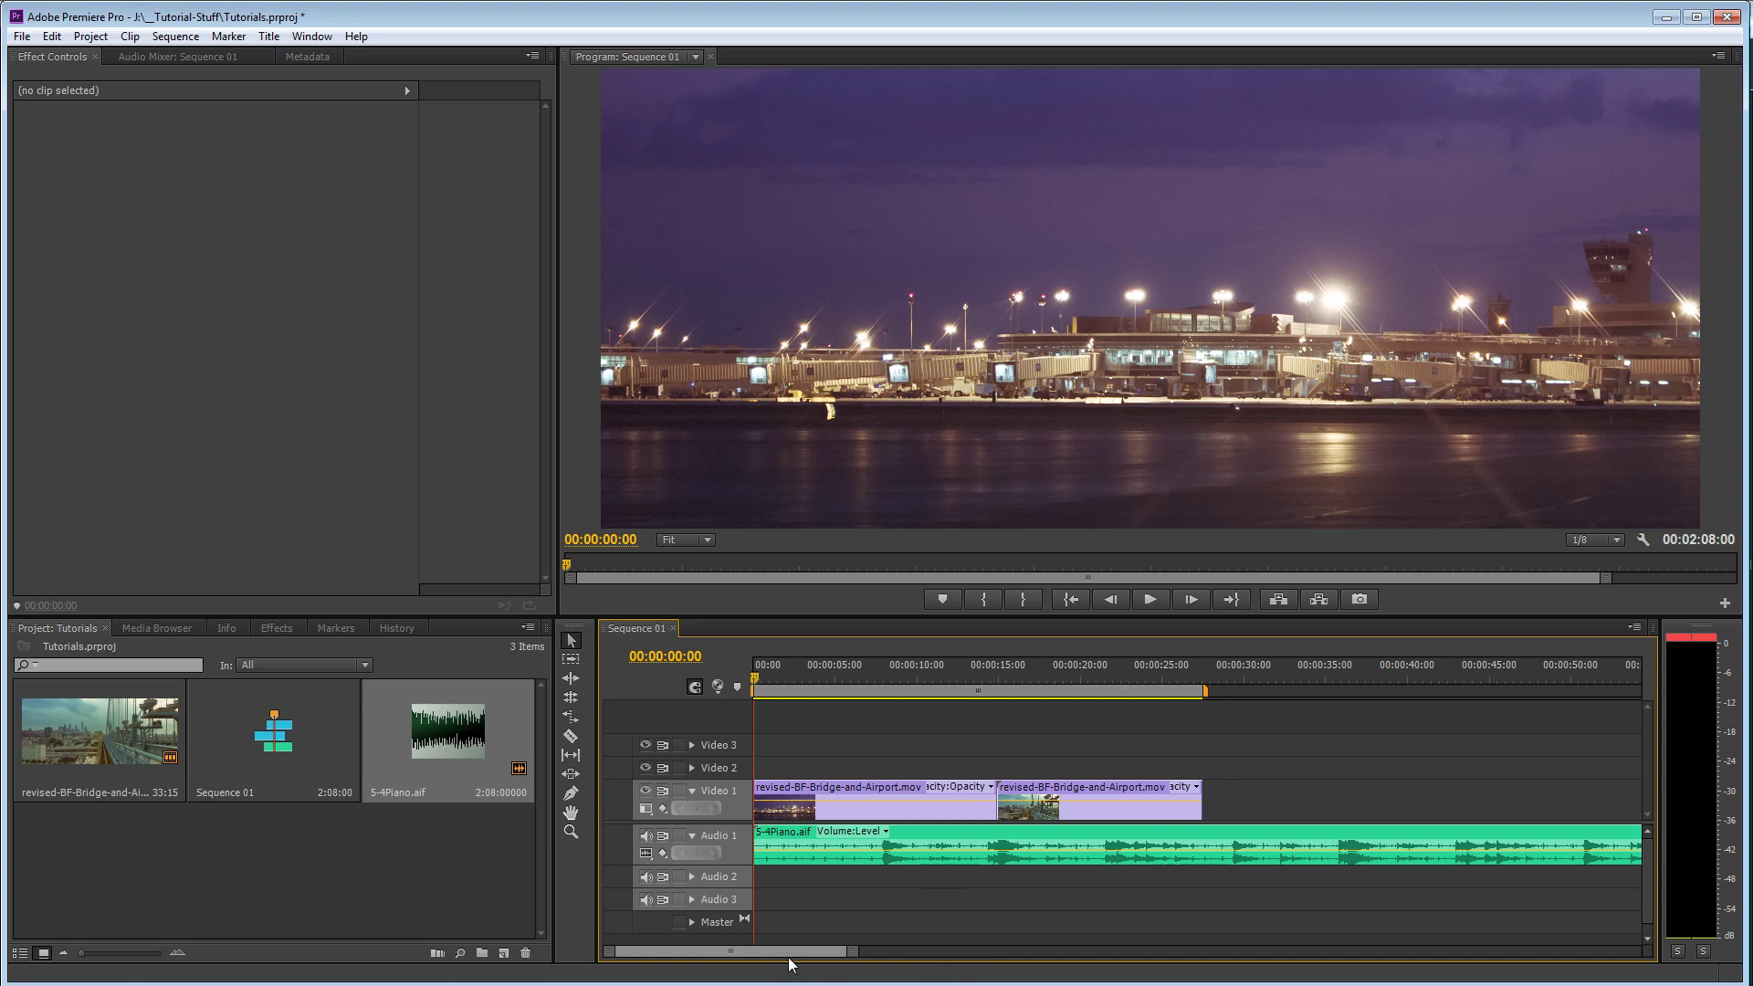
Set the Program monitor's zoom level to 25%.
click(710, 542)
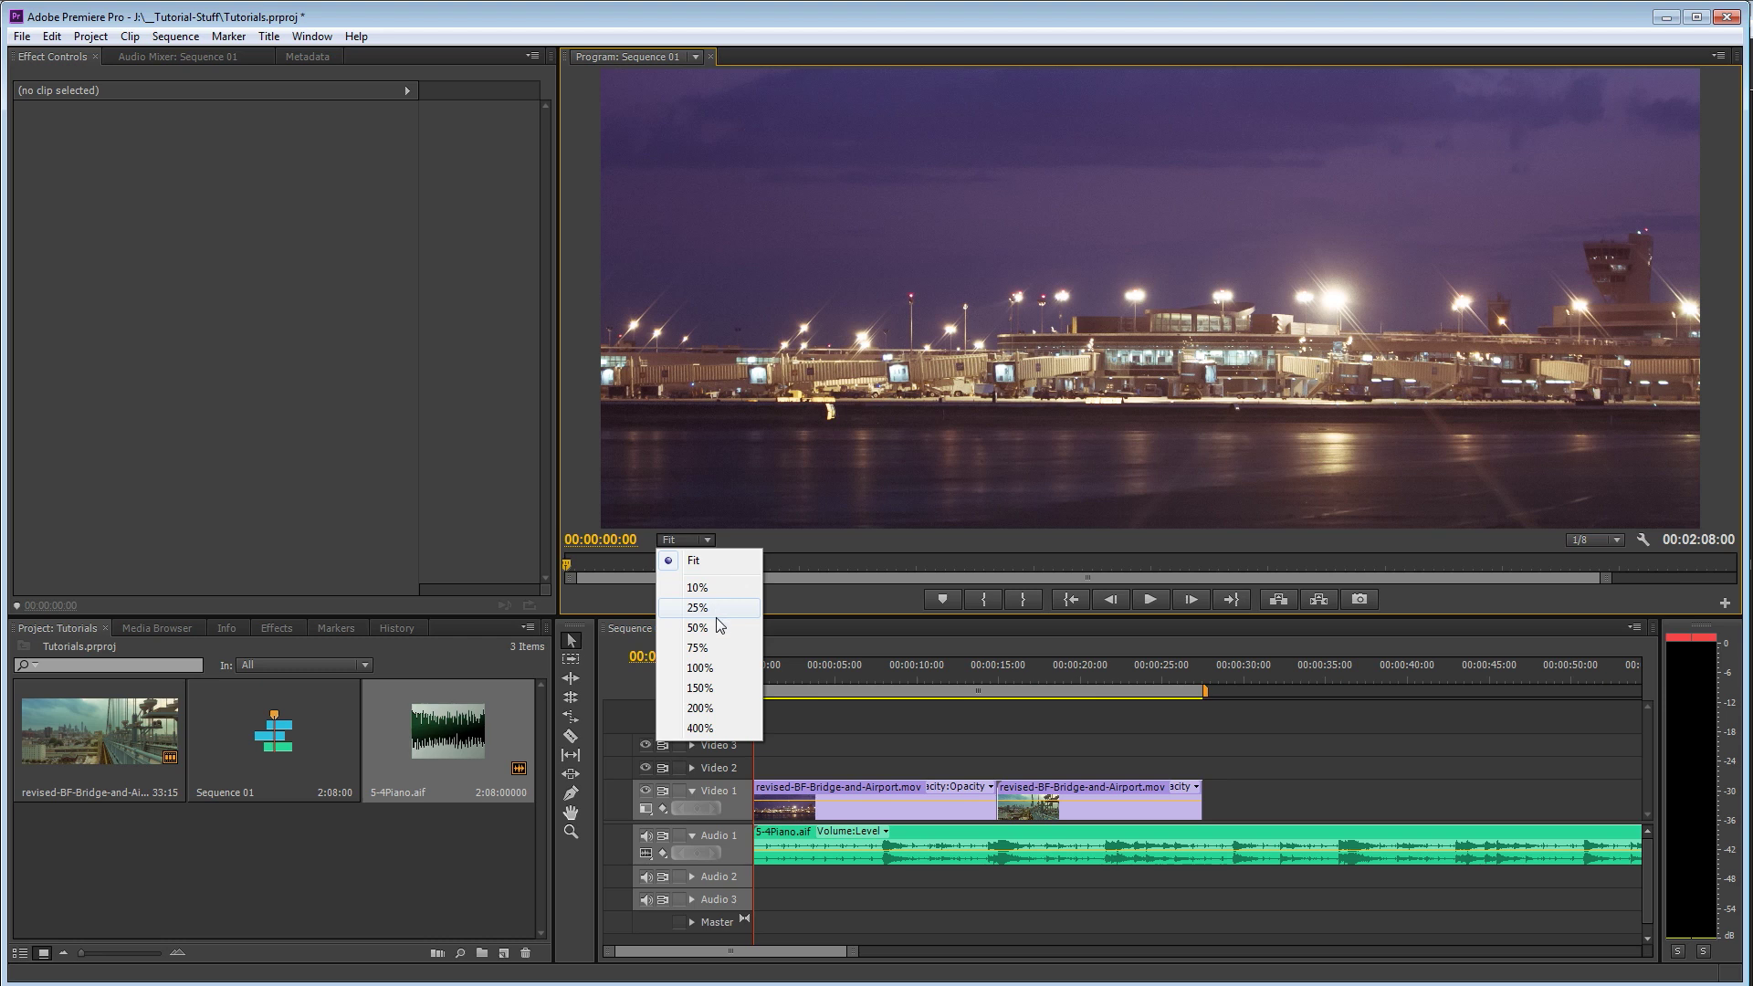
click(699, 608)
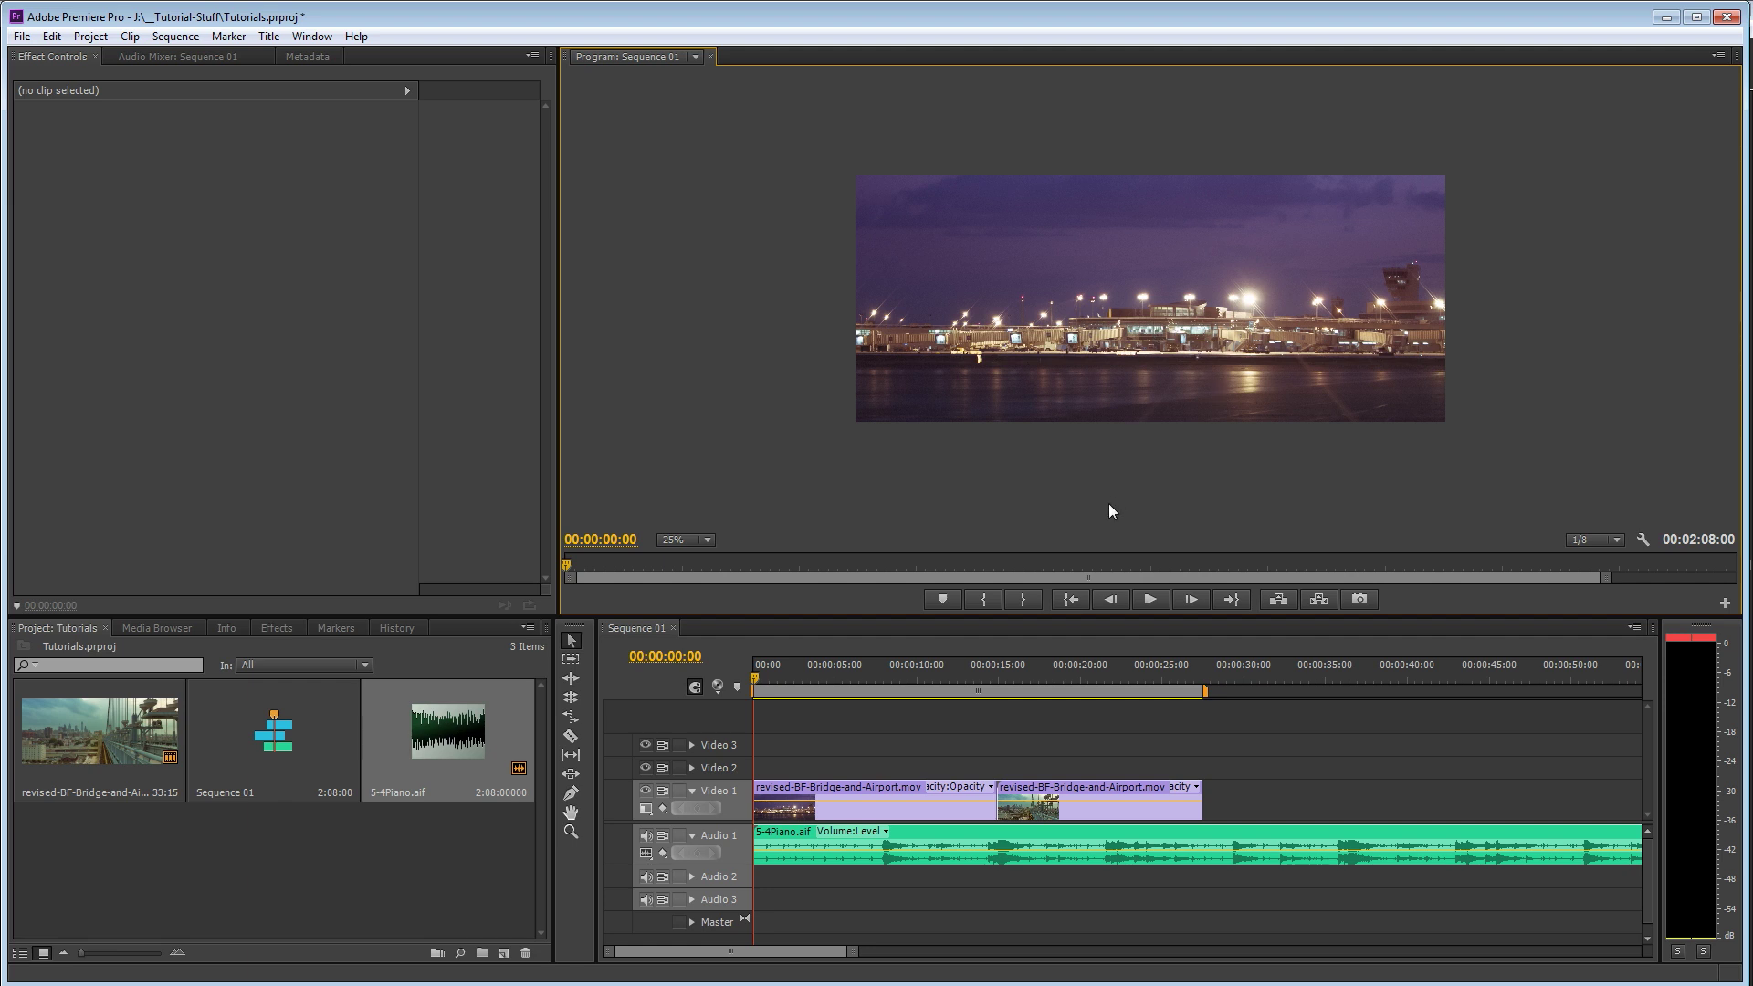
Trim the end of the S-4Piano.aif audio clip so it finishes with the last video clip.
drag(849, 957, 1020, 954)
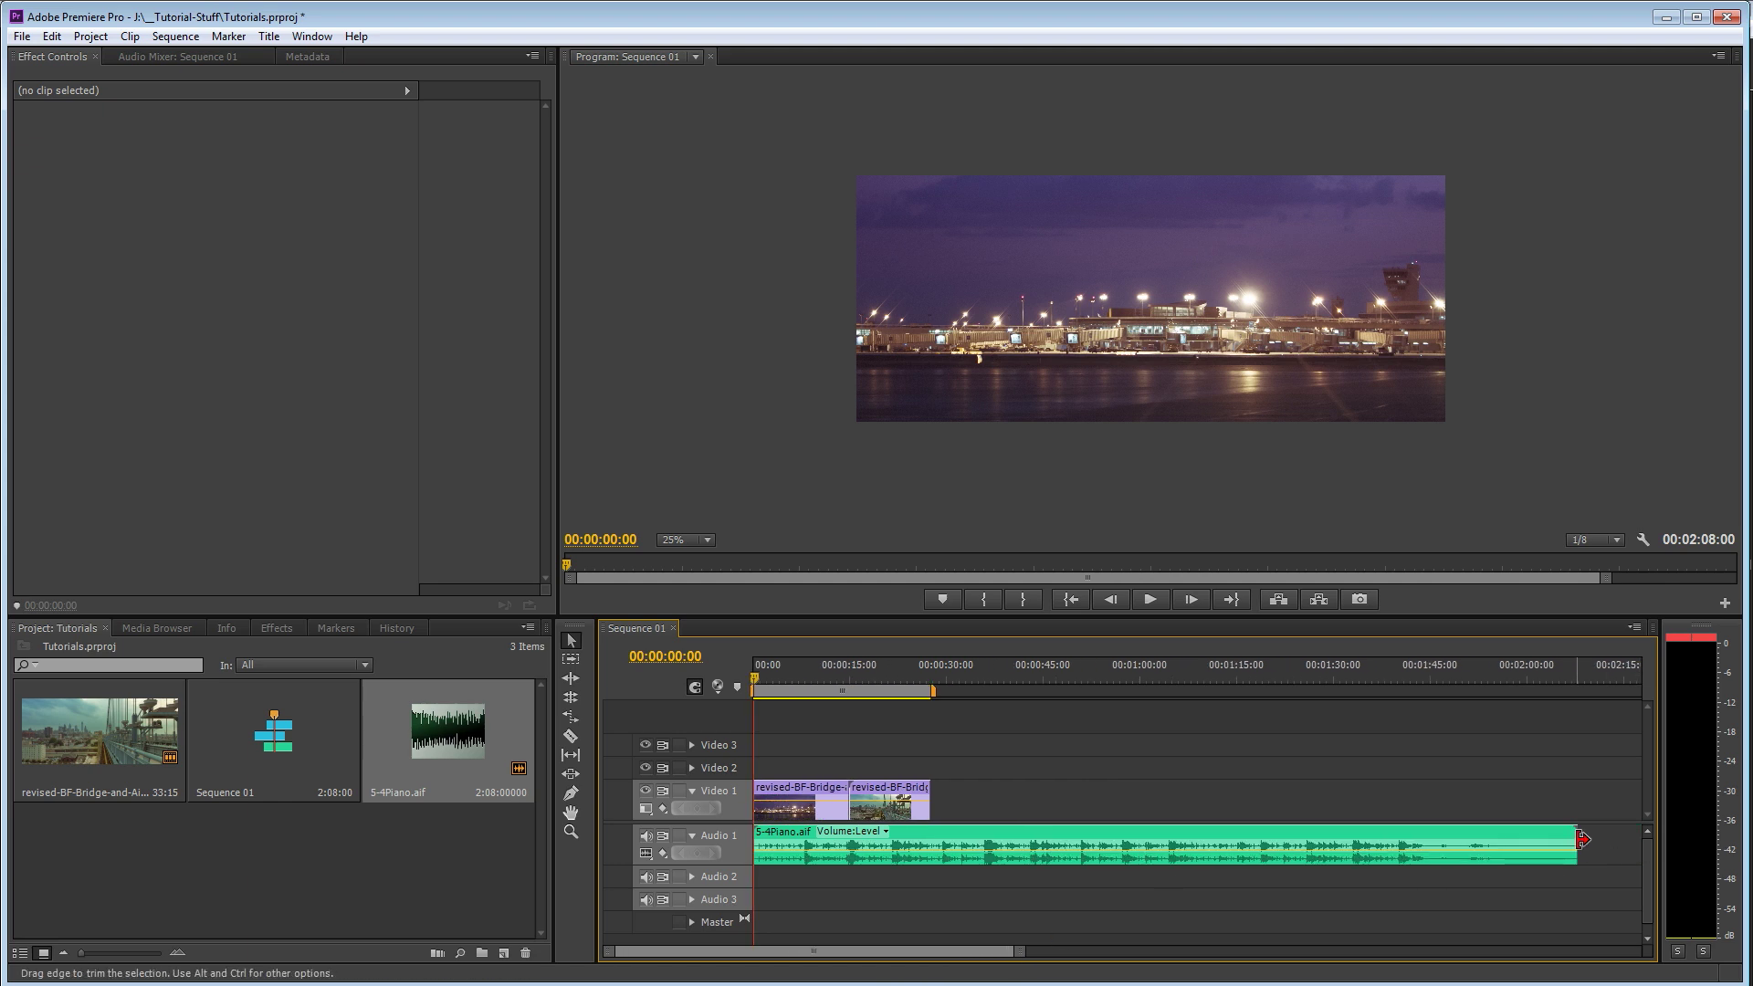
drag(1582, 838, 925, 887)
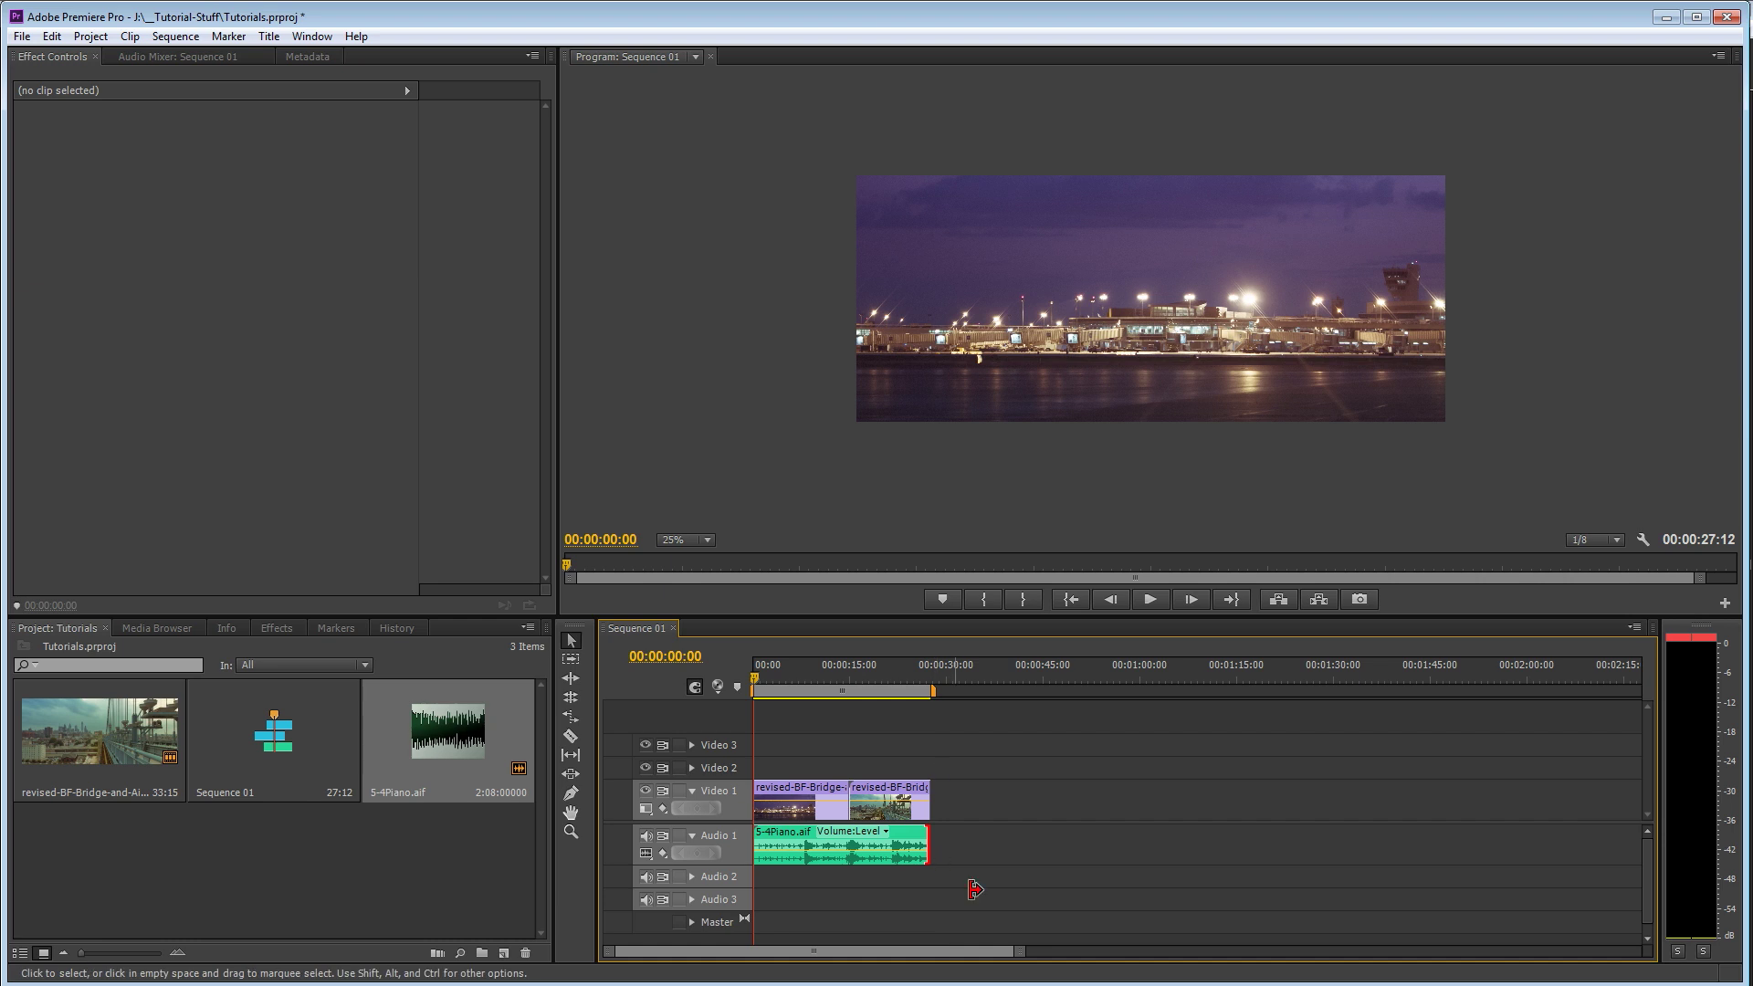
drag(1022, 951, 933, 951)
key(=)
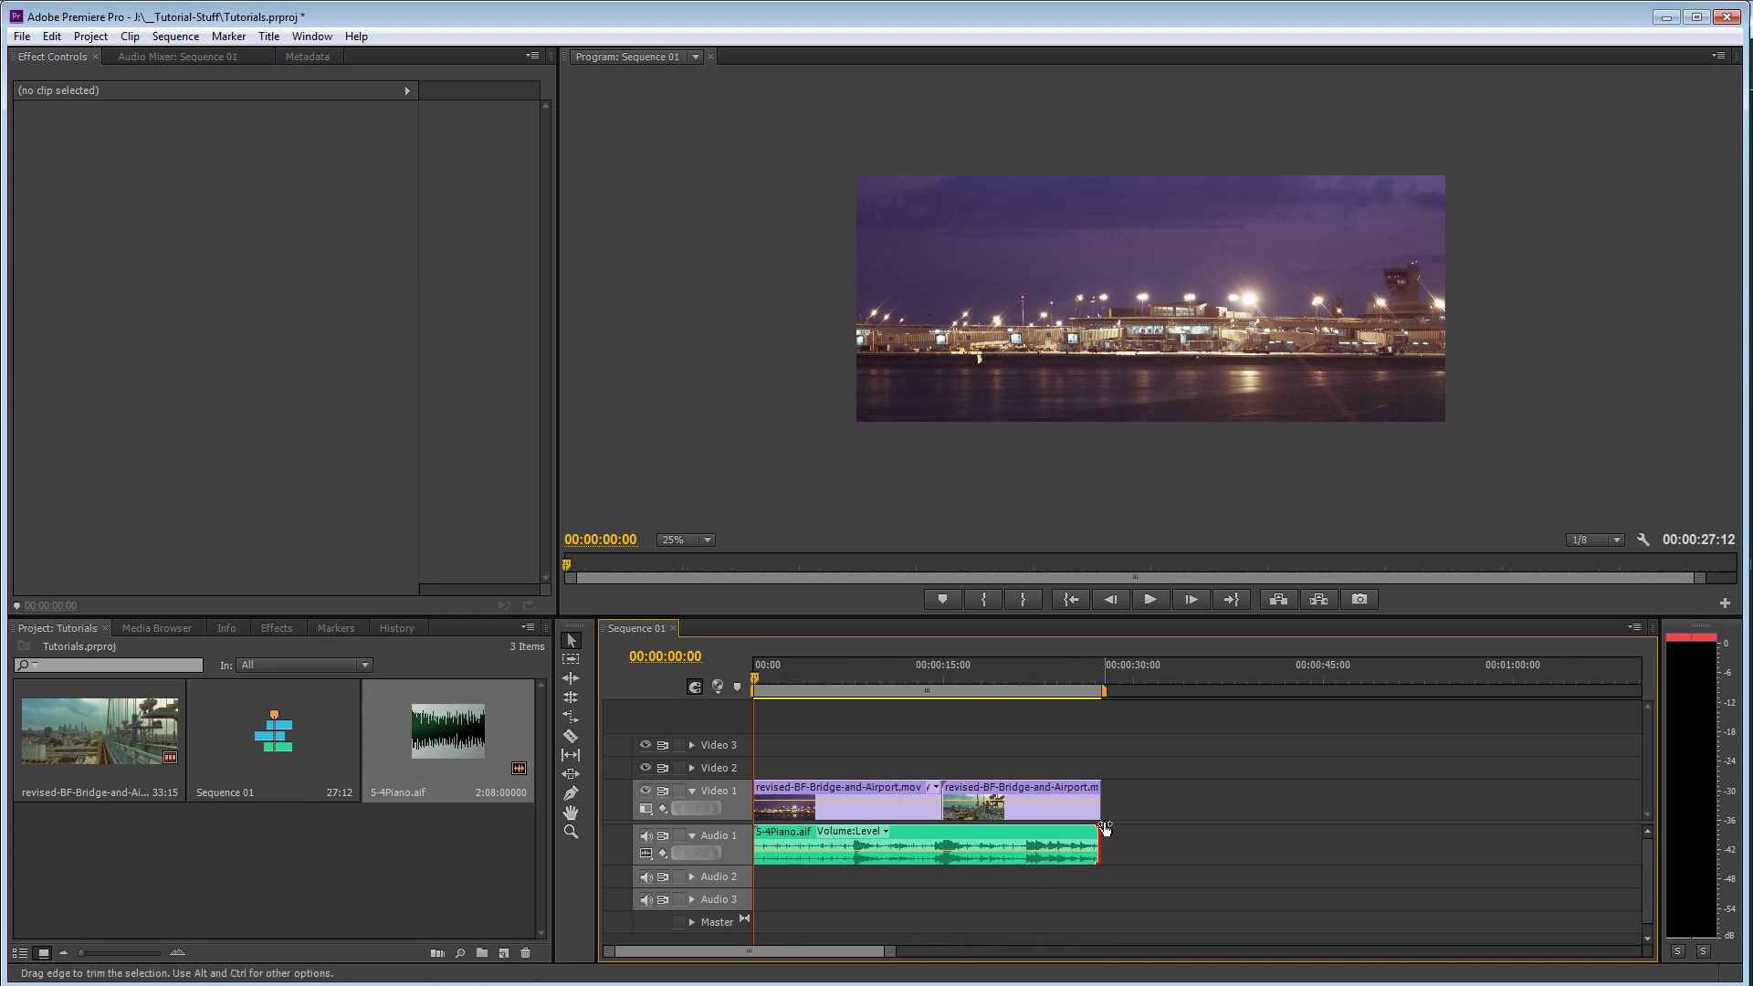
mouse_move(1098, 838)
mouse_down()
mouse_move(1152, 840)
mouse_move(1099, 838)
mouse_up()
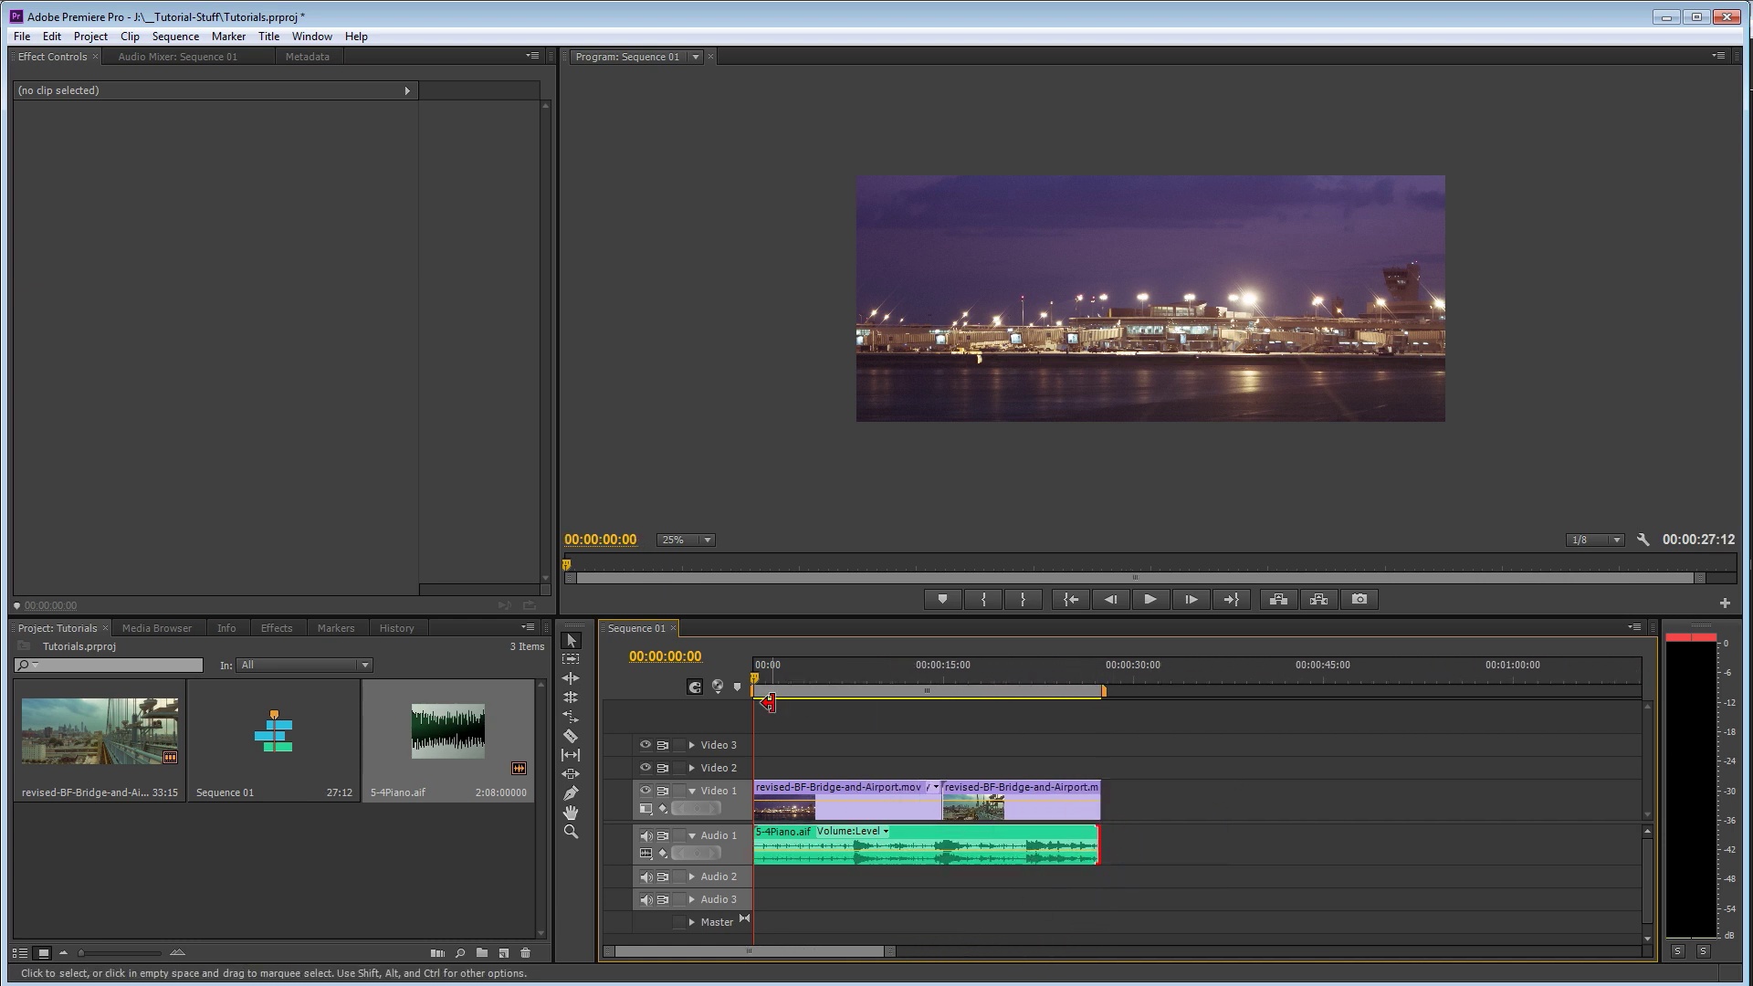
click(696, 688)
mouse_move(1098, 849)
mouse_down()
mouse_move(1150, 849)
mouse_move(1099, 841)
mouse_up()
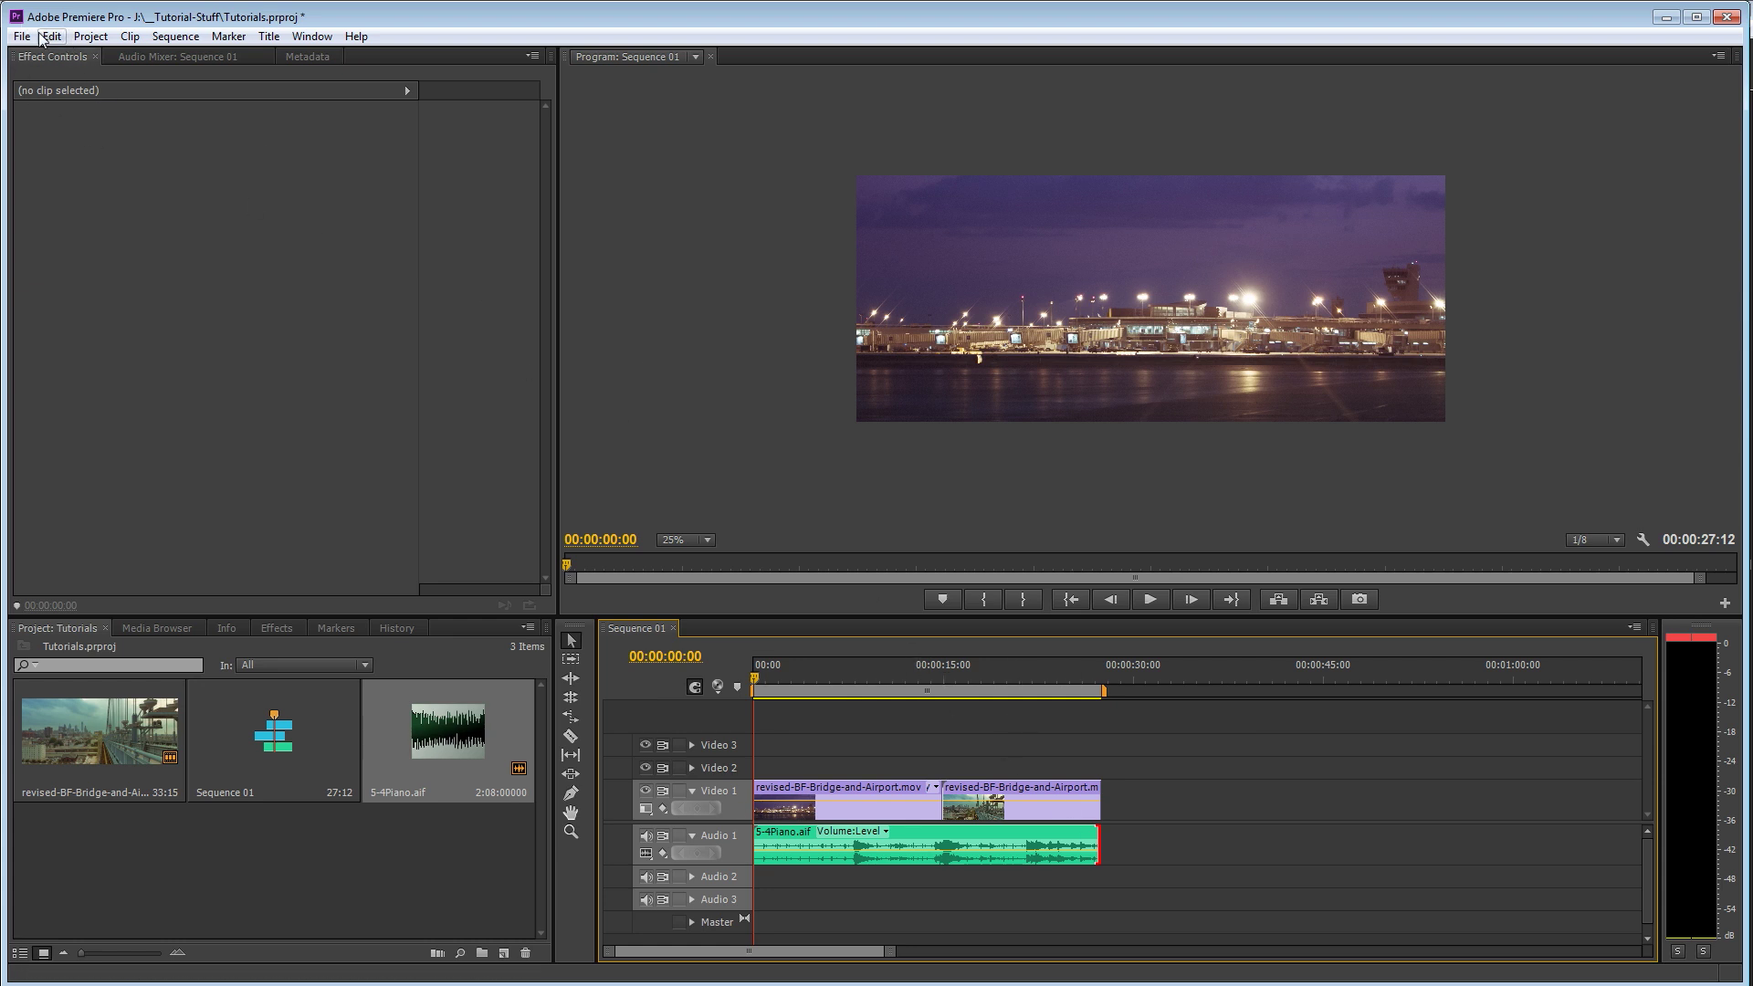
Play the sequence across the cut between the two video clips and return the playhead to the start.
drag(760, 671, 928, 720)
key(space)
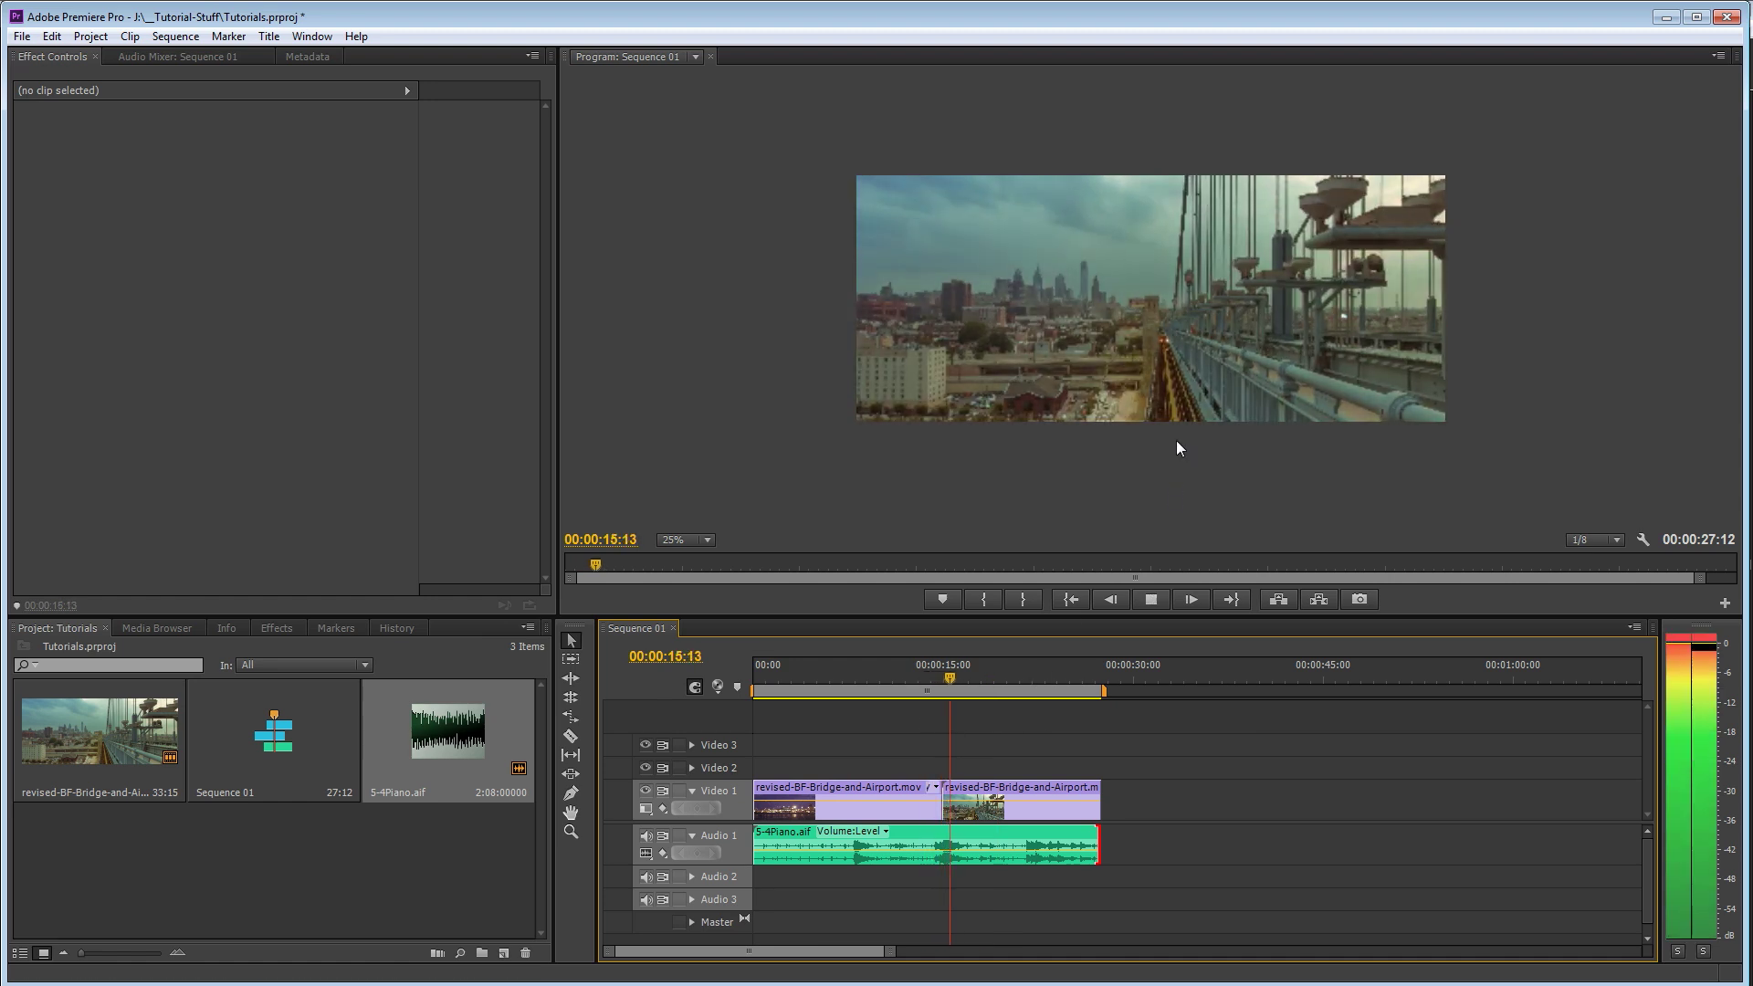
key(space)
key(Home)
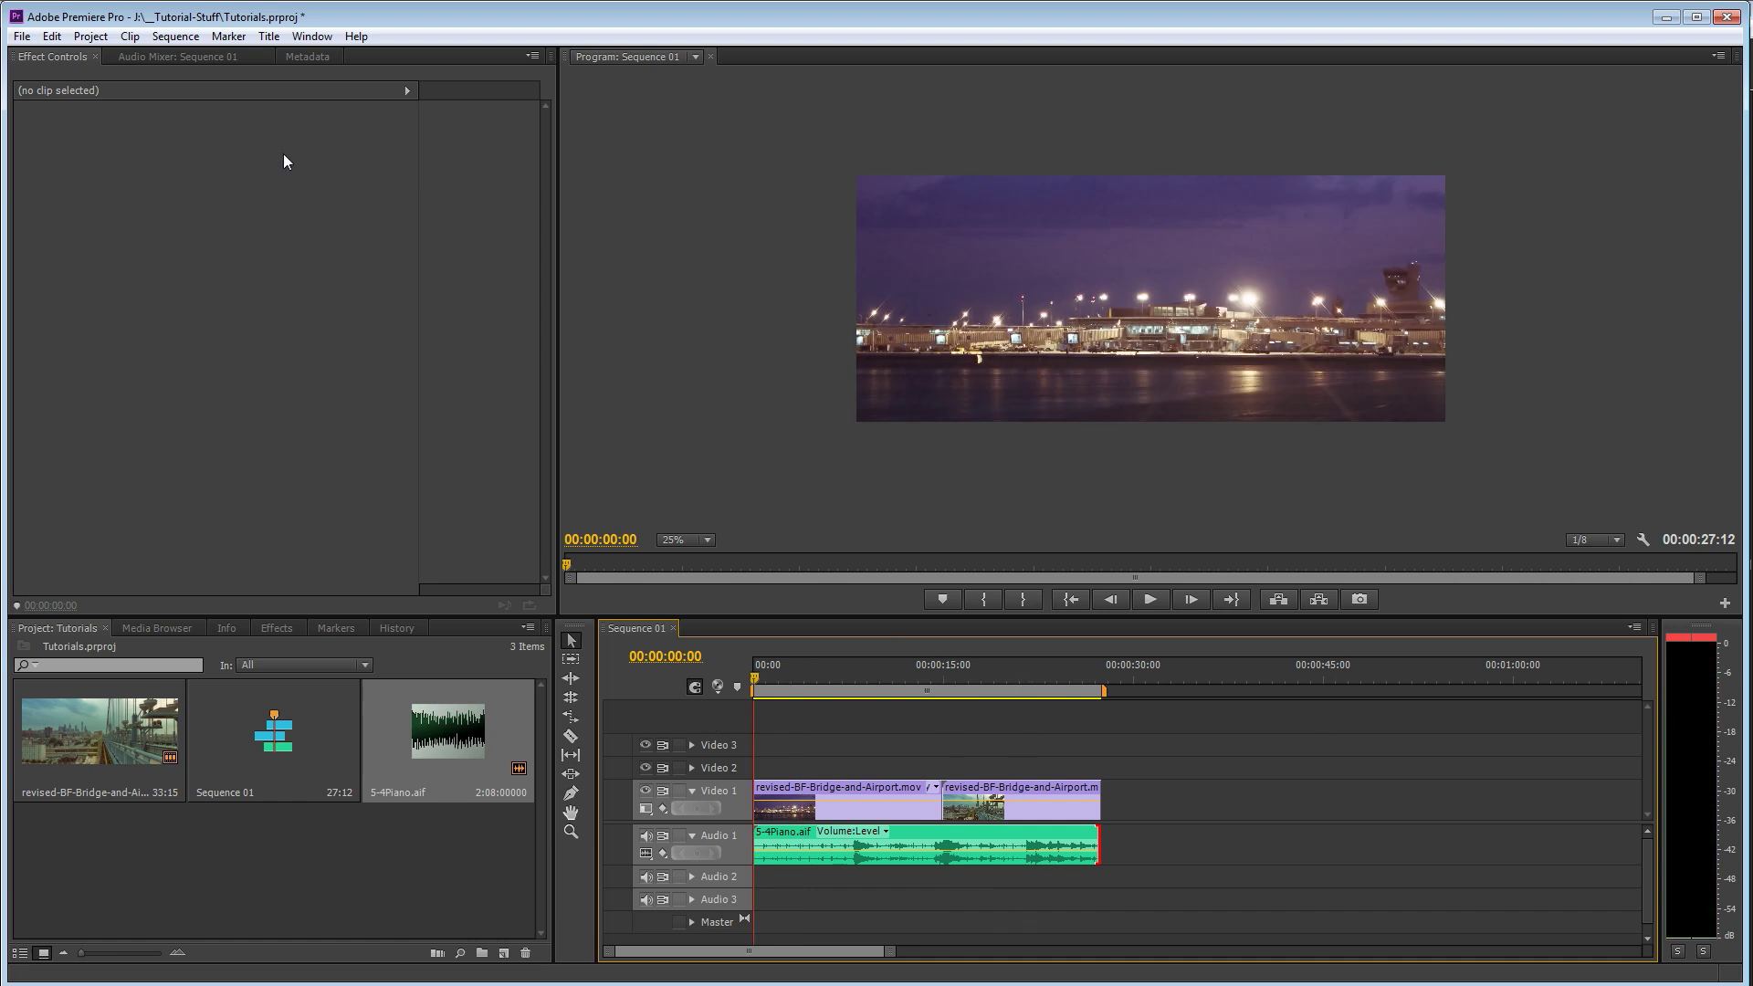
Open the media export settings for the sequence and choose QuickTime as the format.
click(22, 36)
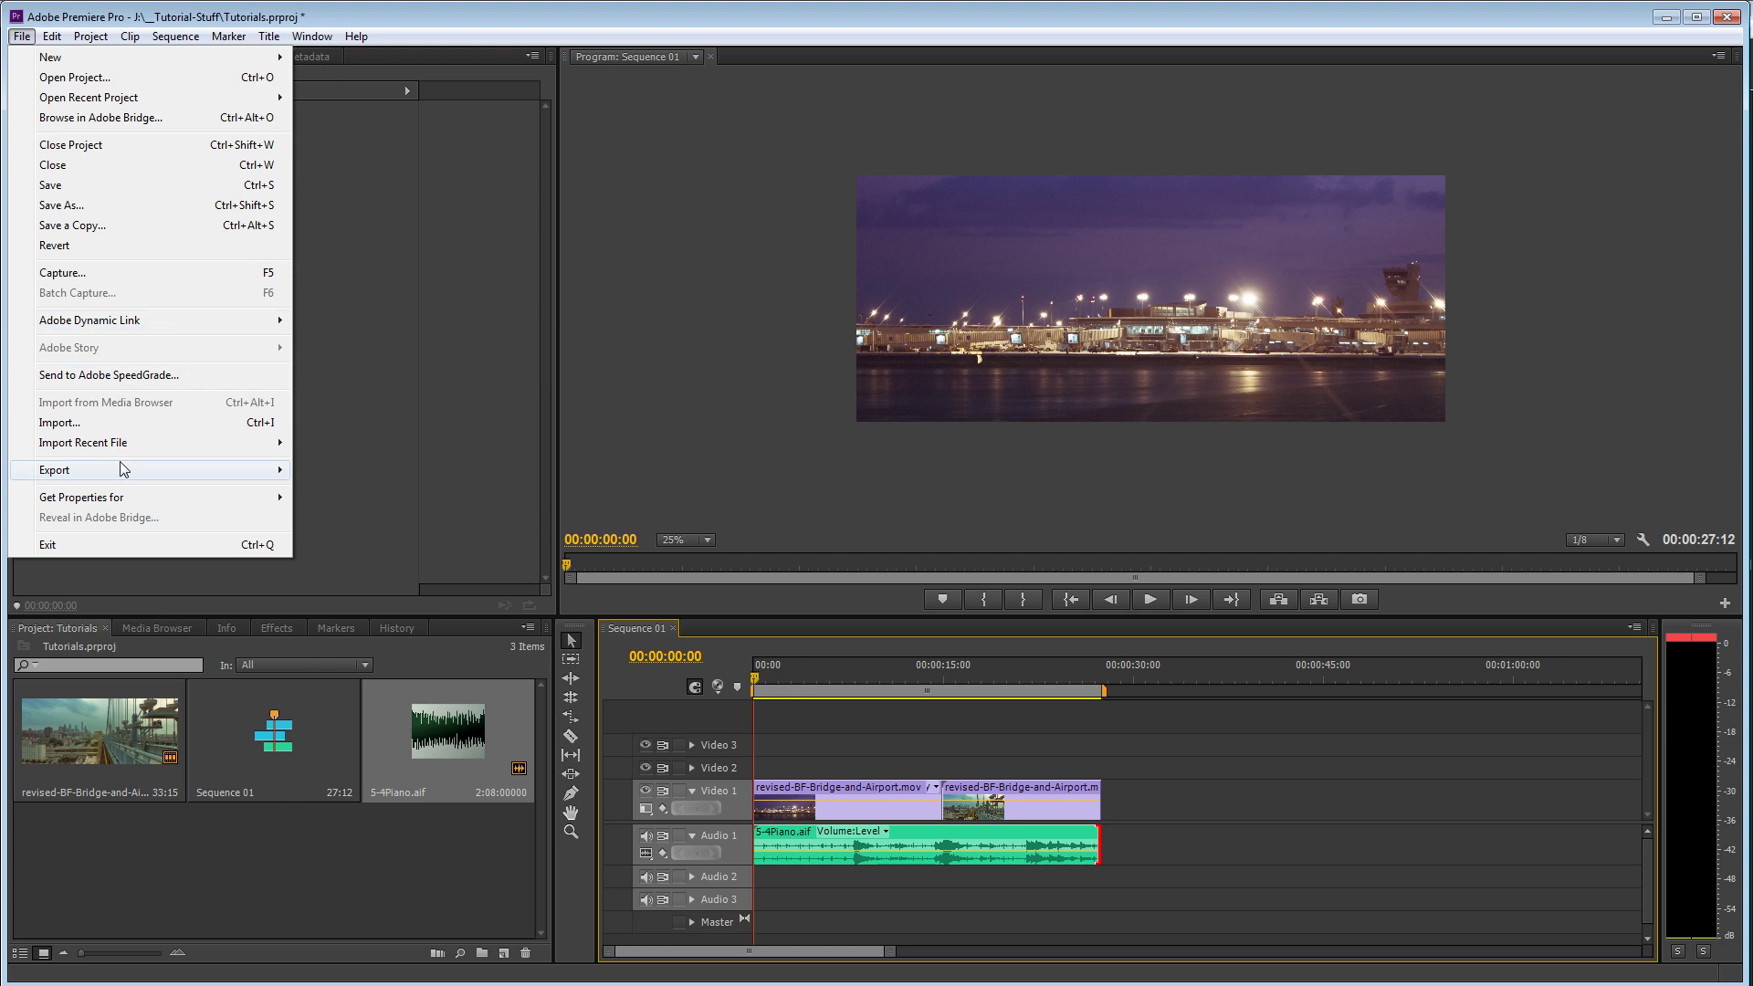
mouse_move(123, 473)
click(321, 475)
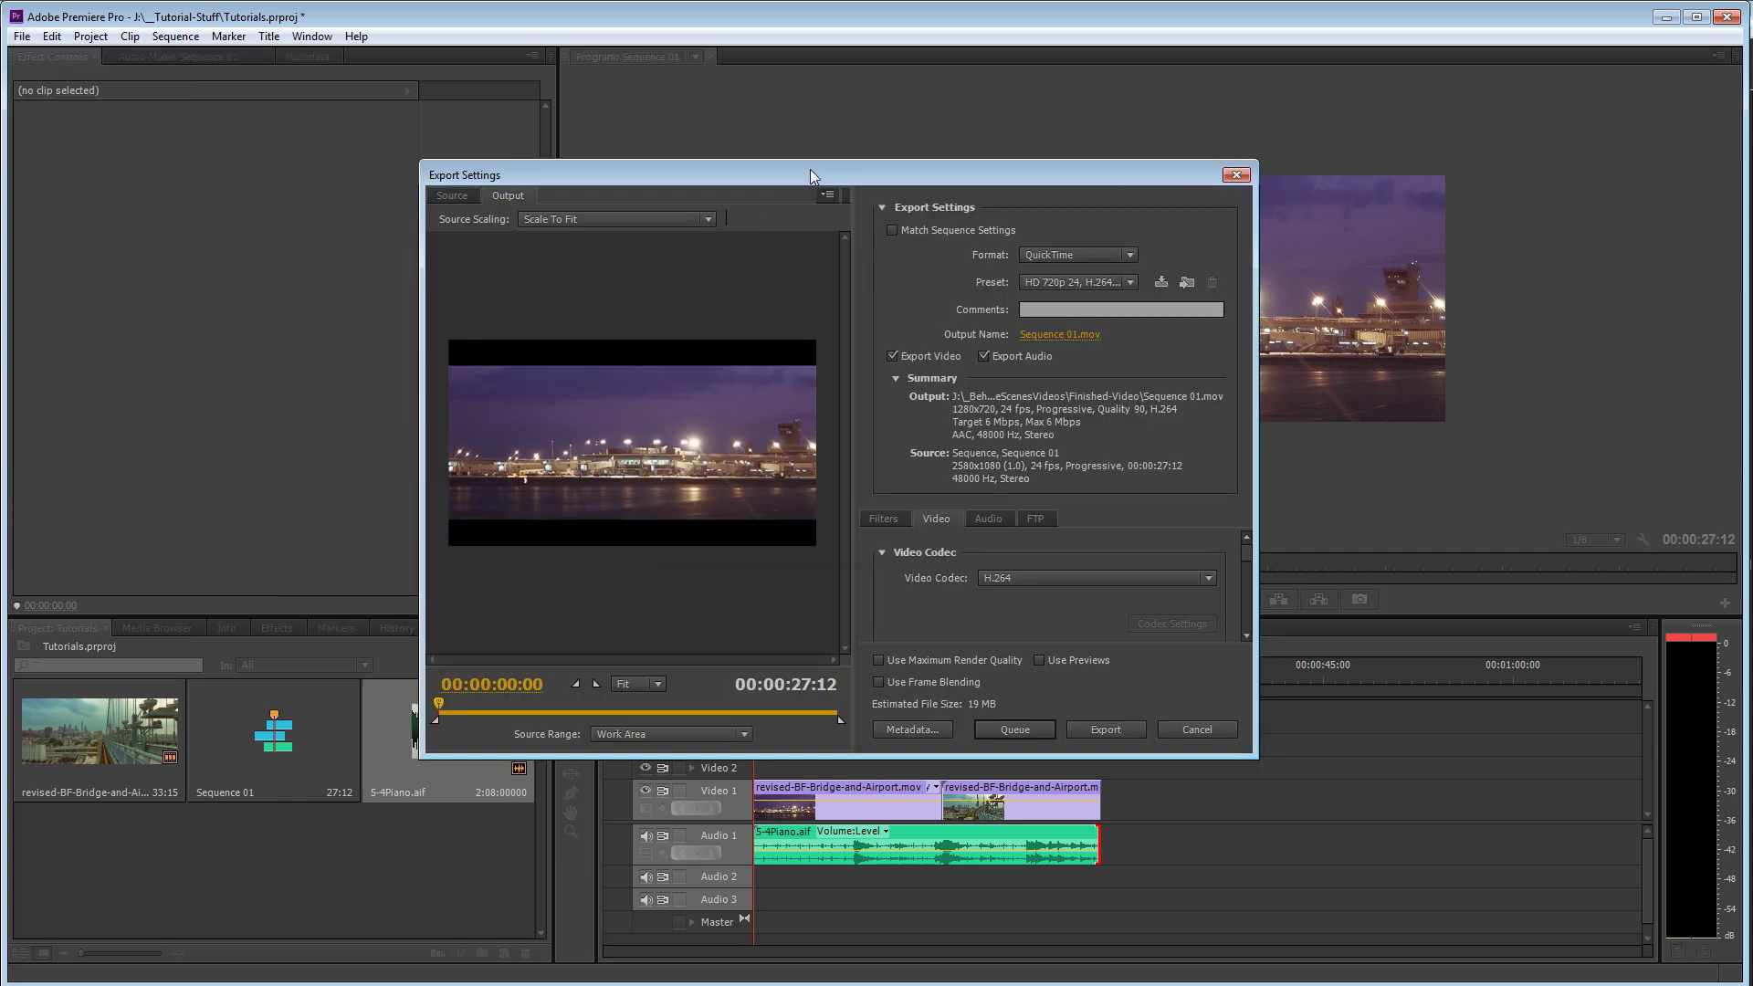
drag(809, 168, 785, 151)
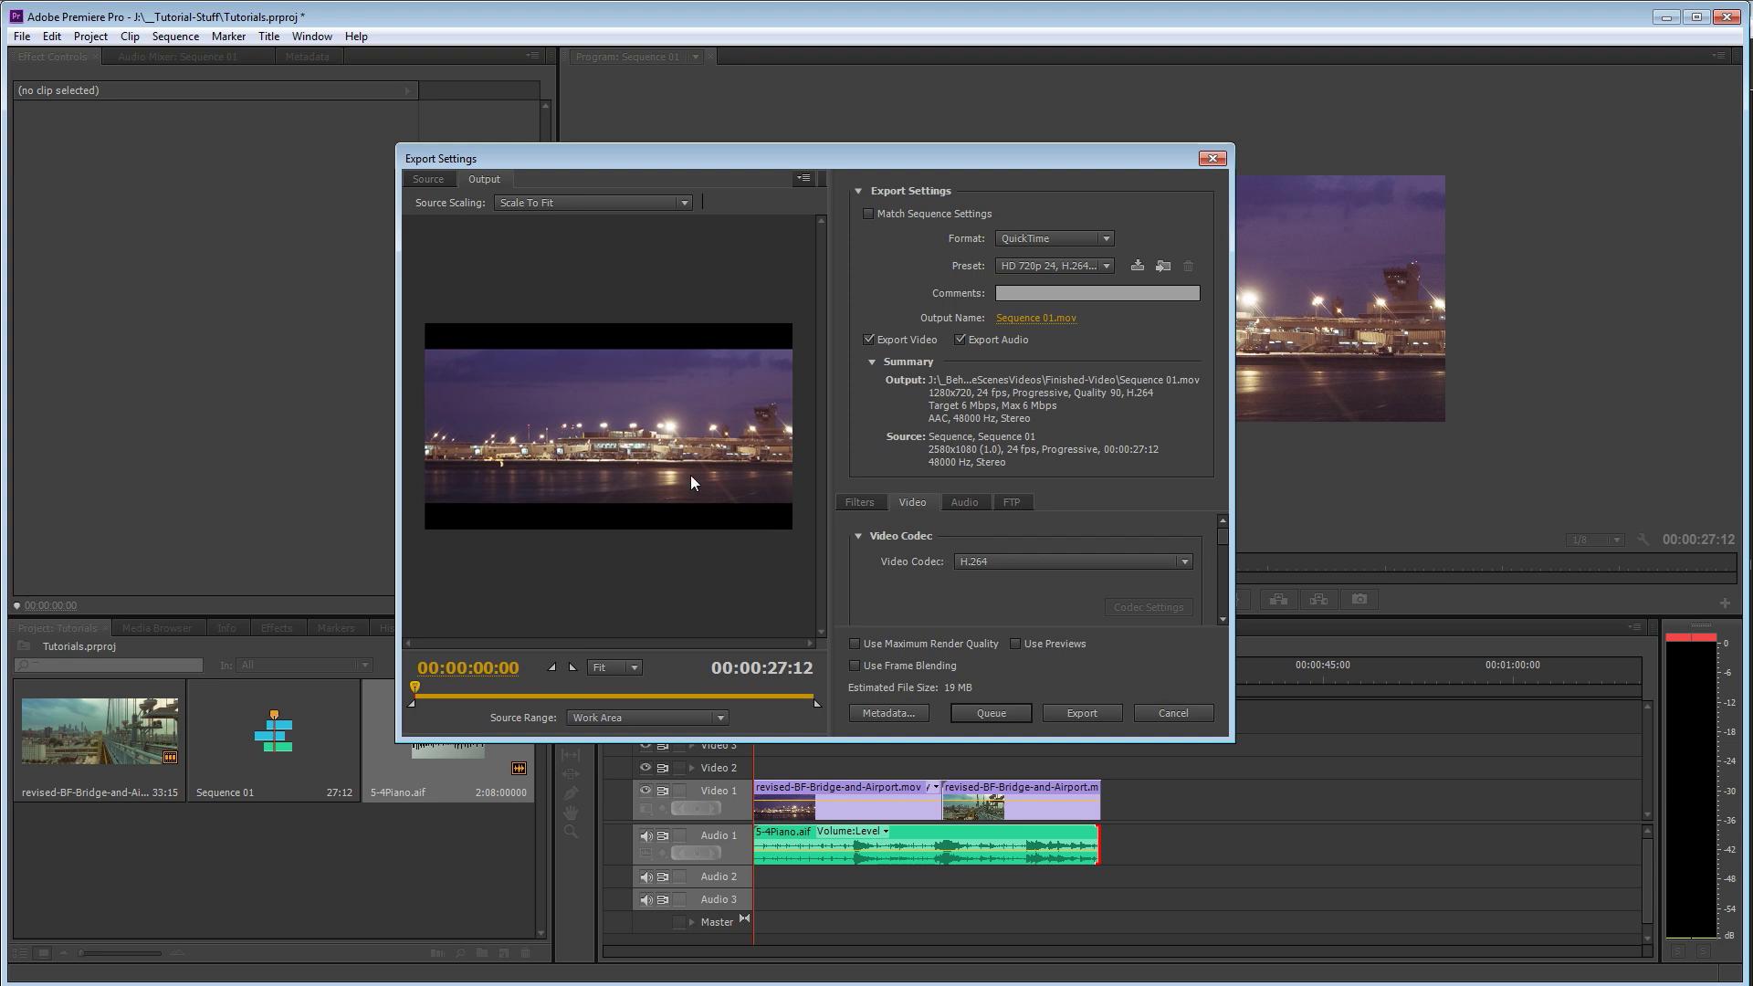
click(1086, 238)
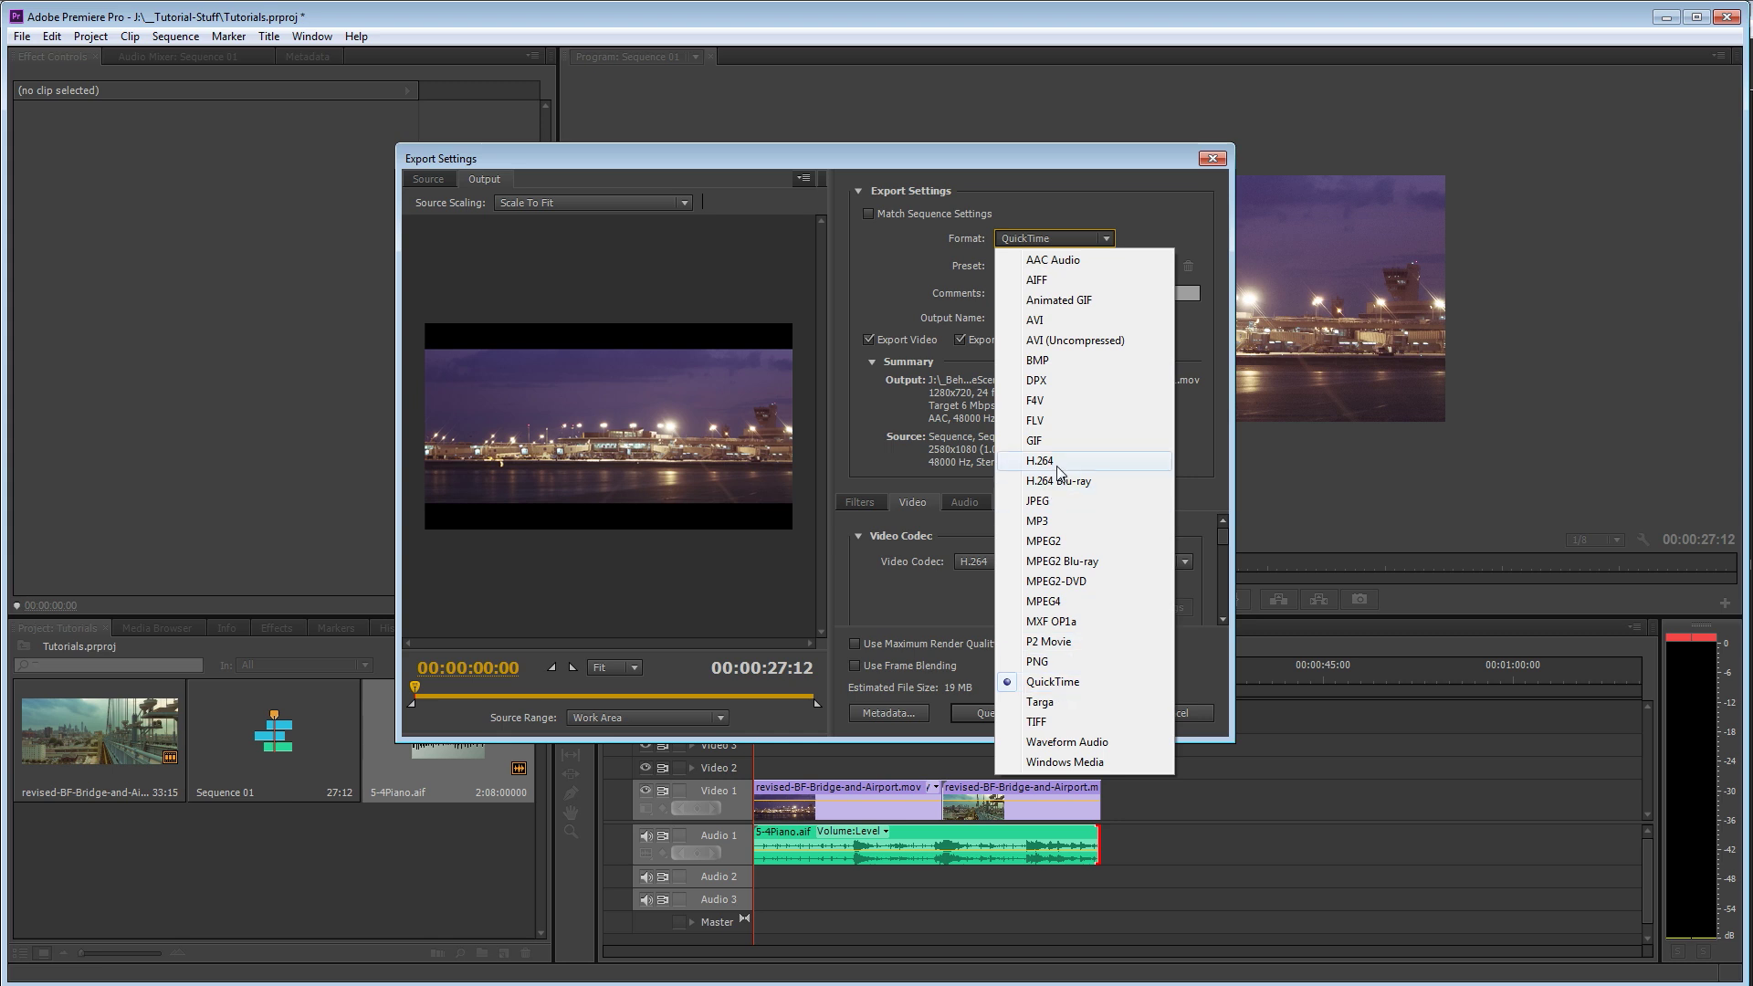
click(1061, 681)
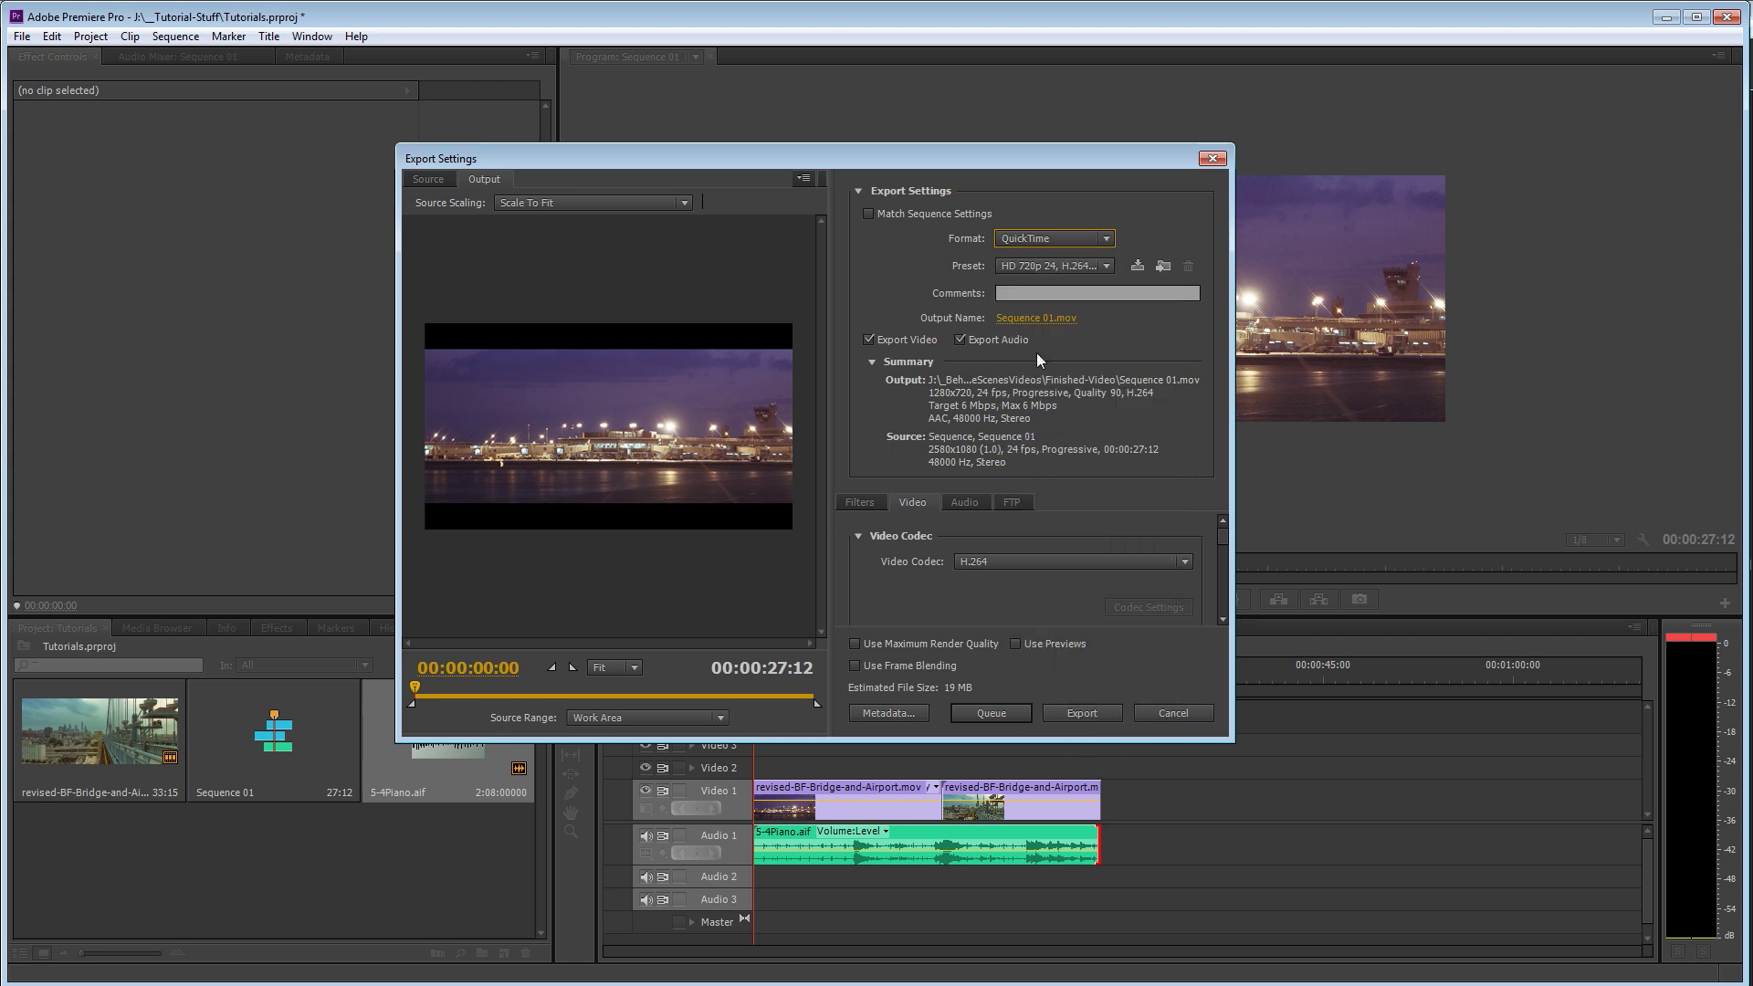
Set the export's video codec to Photo - JPEG and check its codec options without changing them.
click(1088, 265)
click(1039, 265)
click(1040, 563)
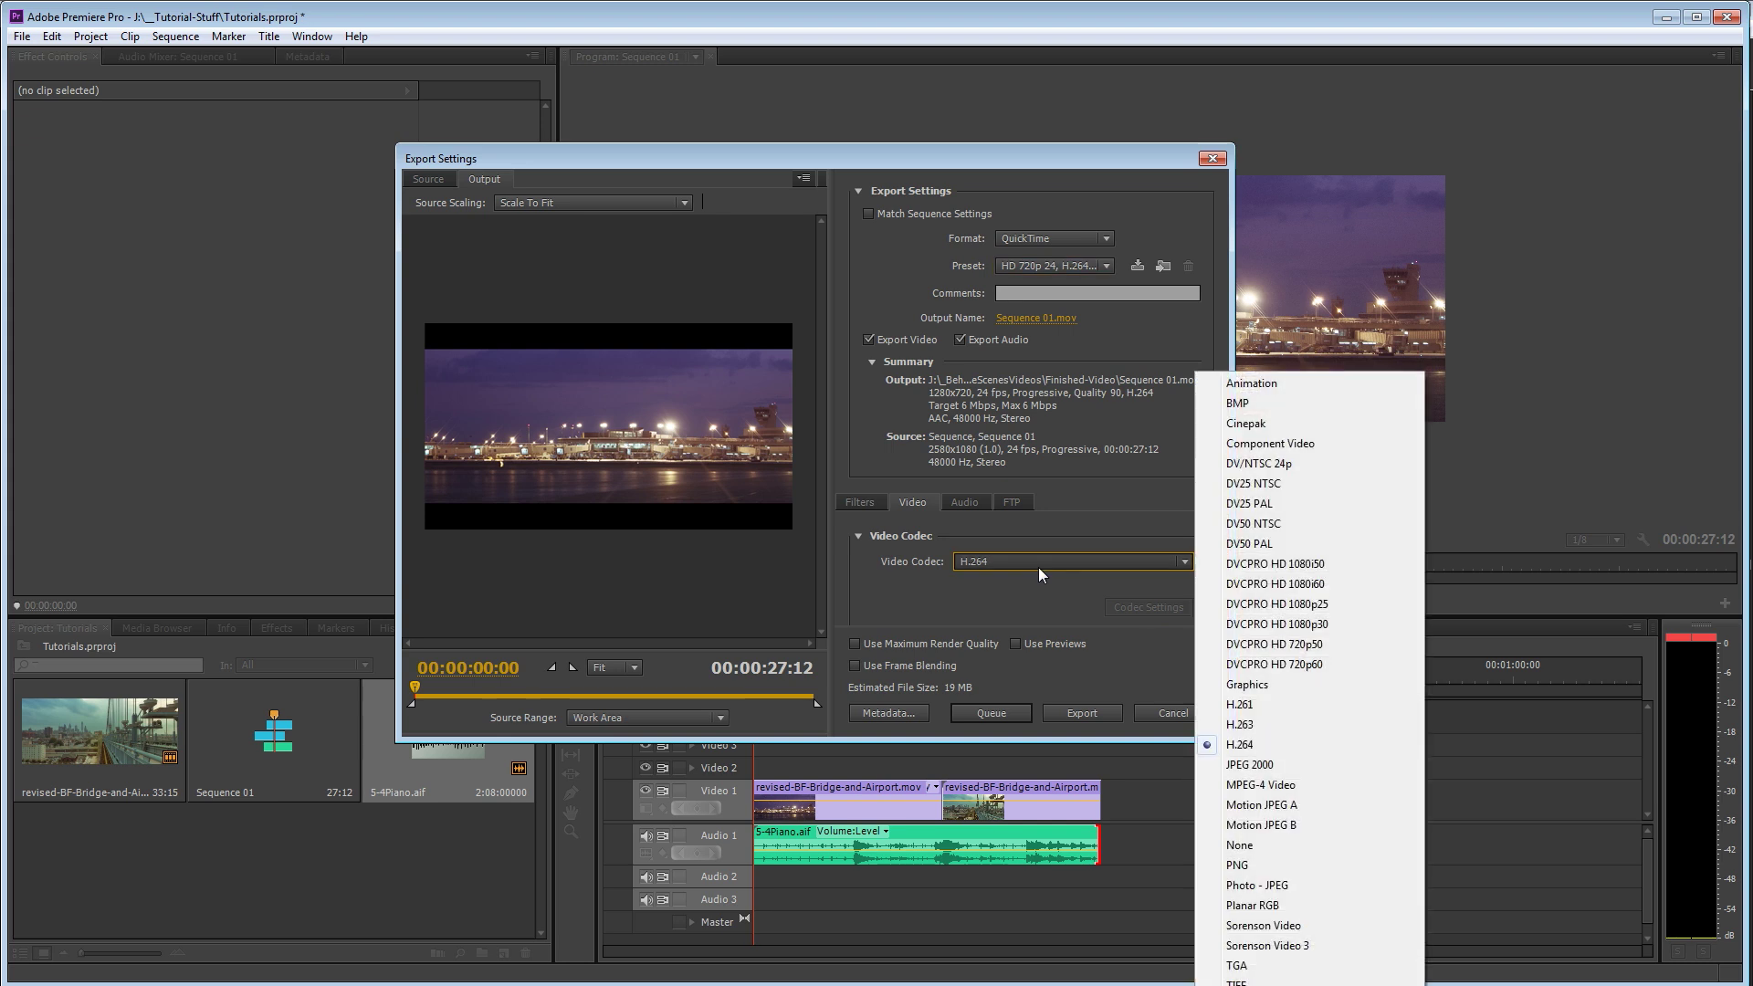
click(1038, 567)
drag(1032, 163, 893, 67)
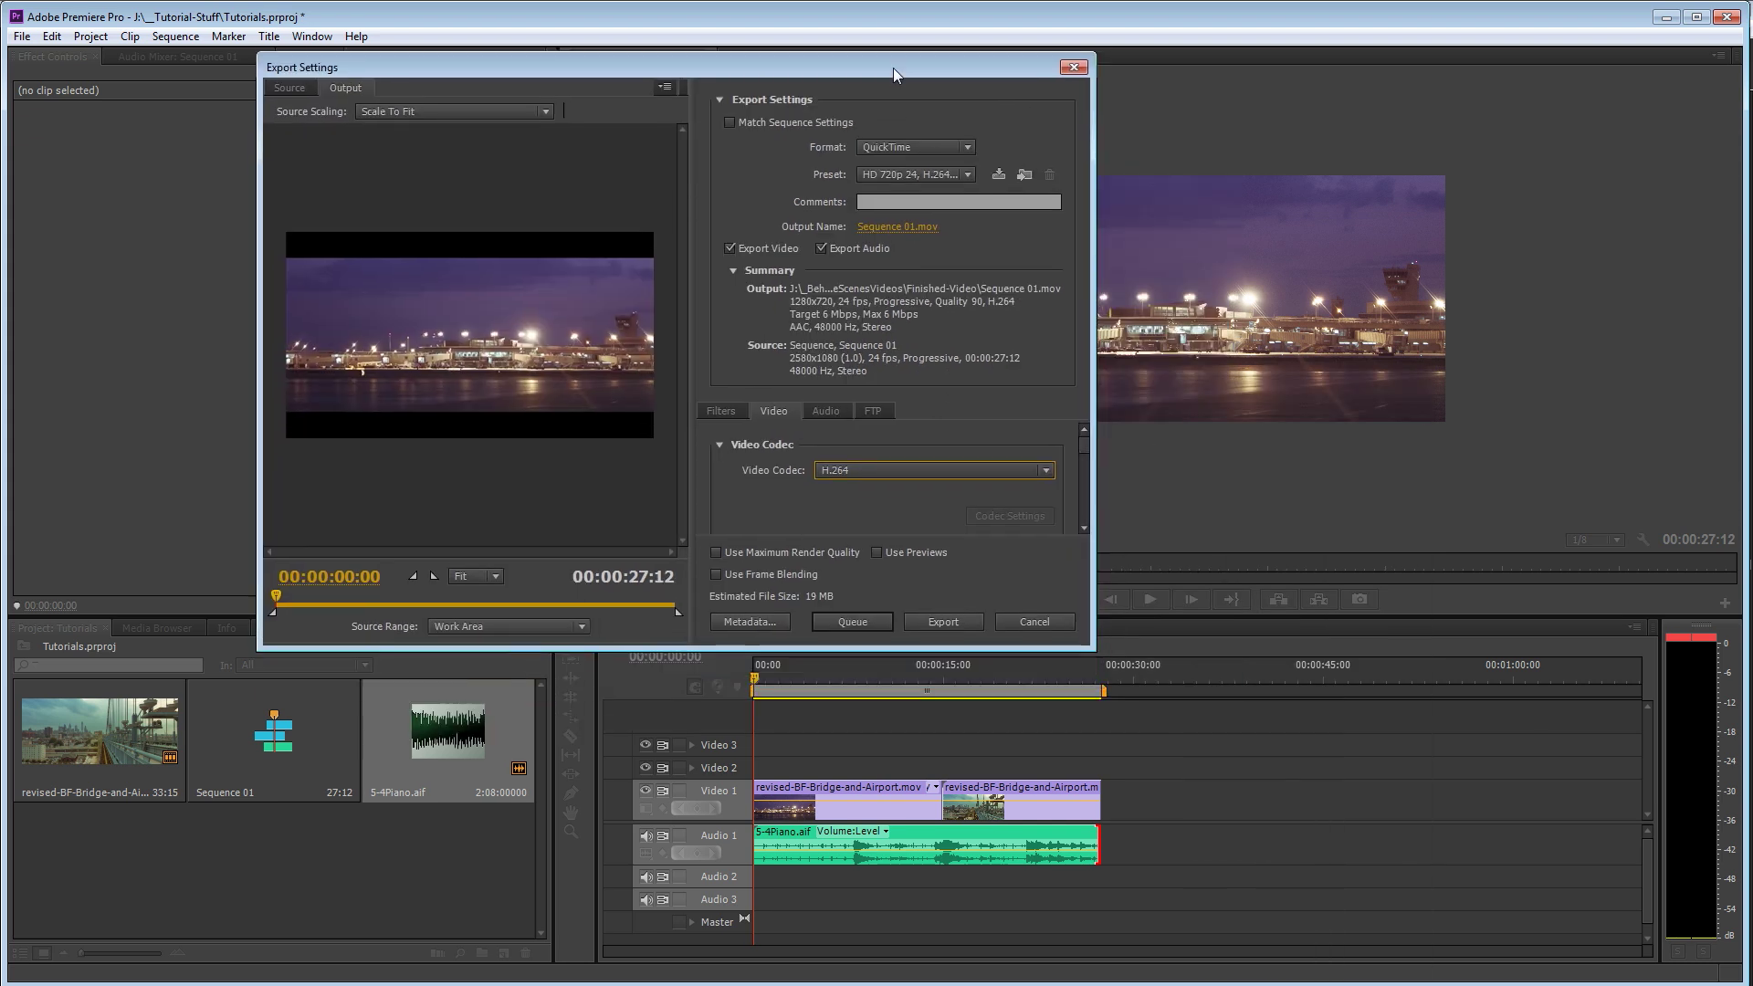
click(1044, 464)
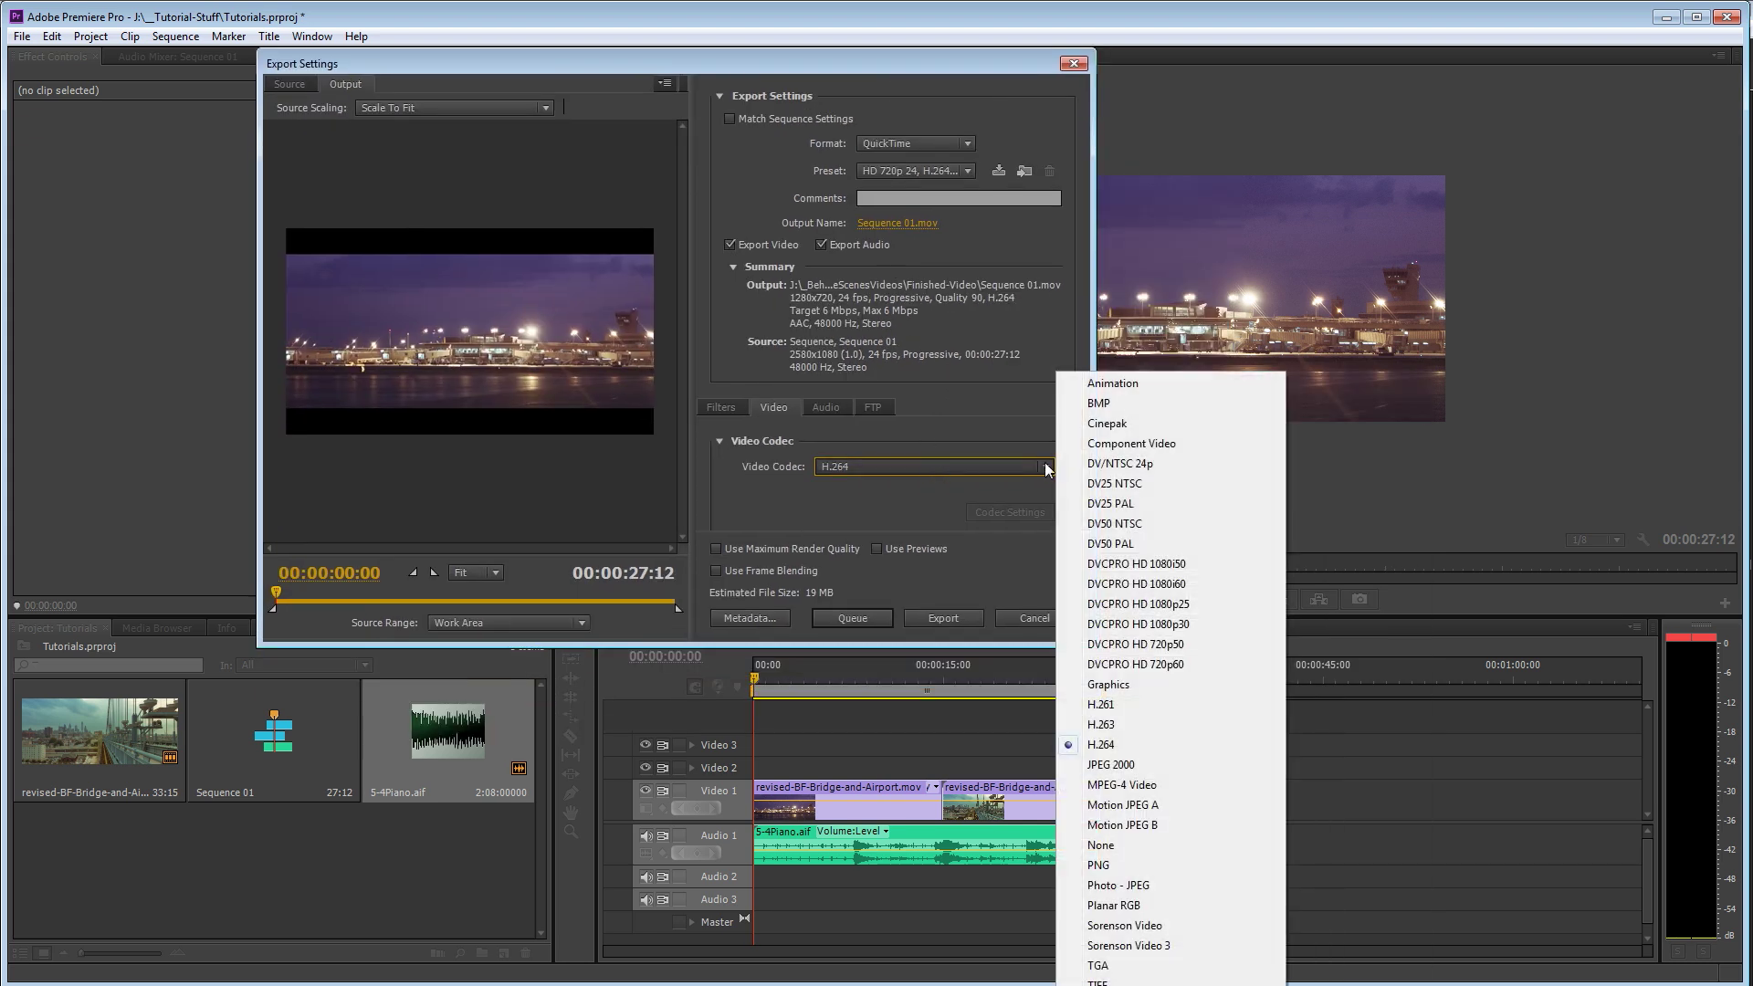
click(1129, 887)
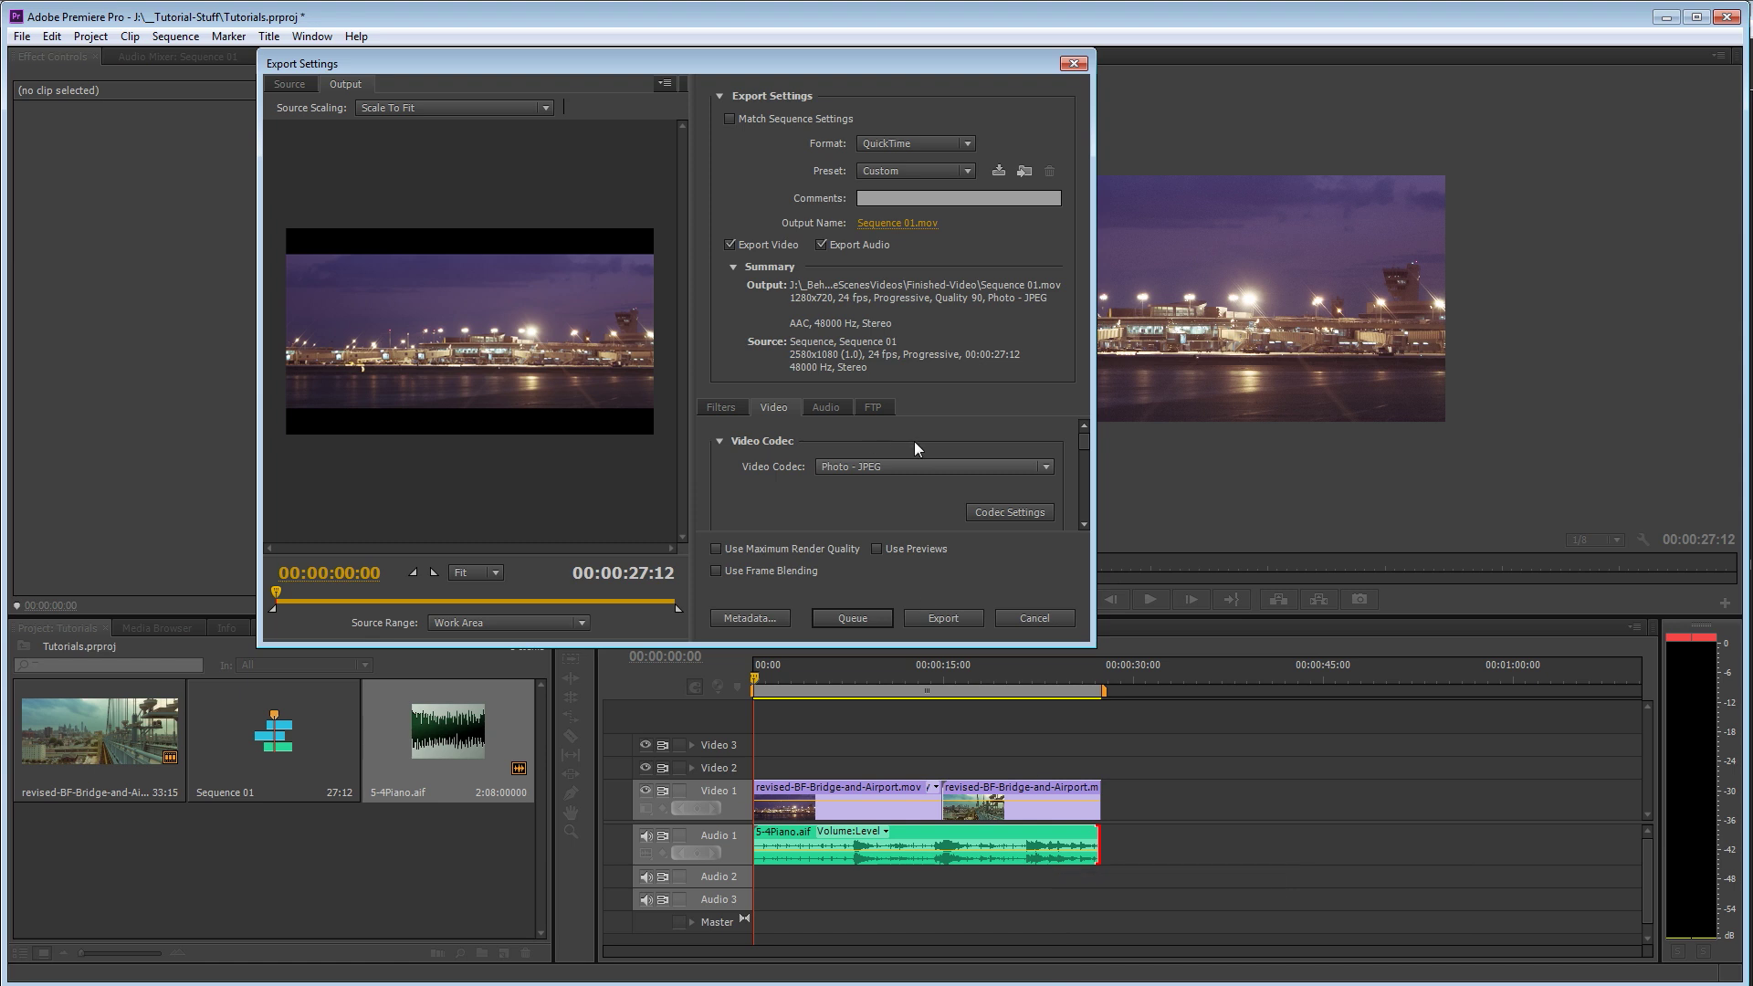
click(1027, 514)
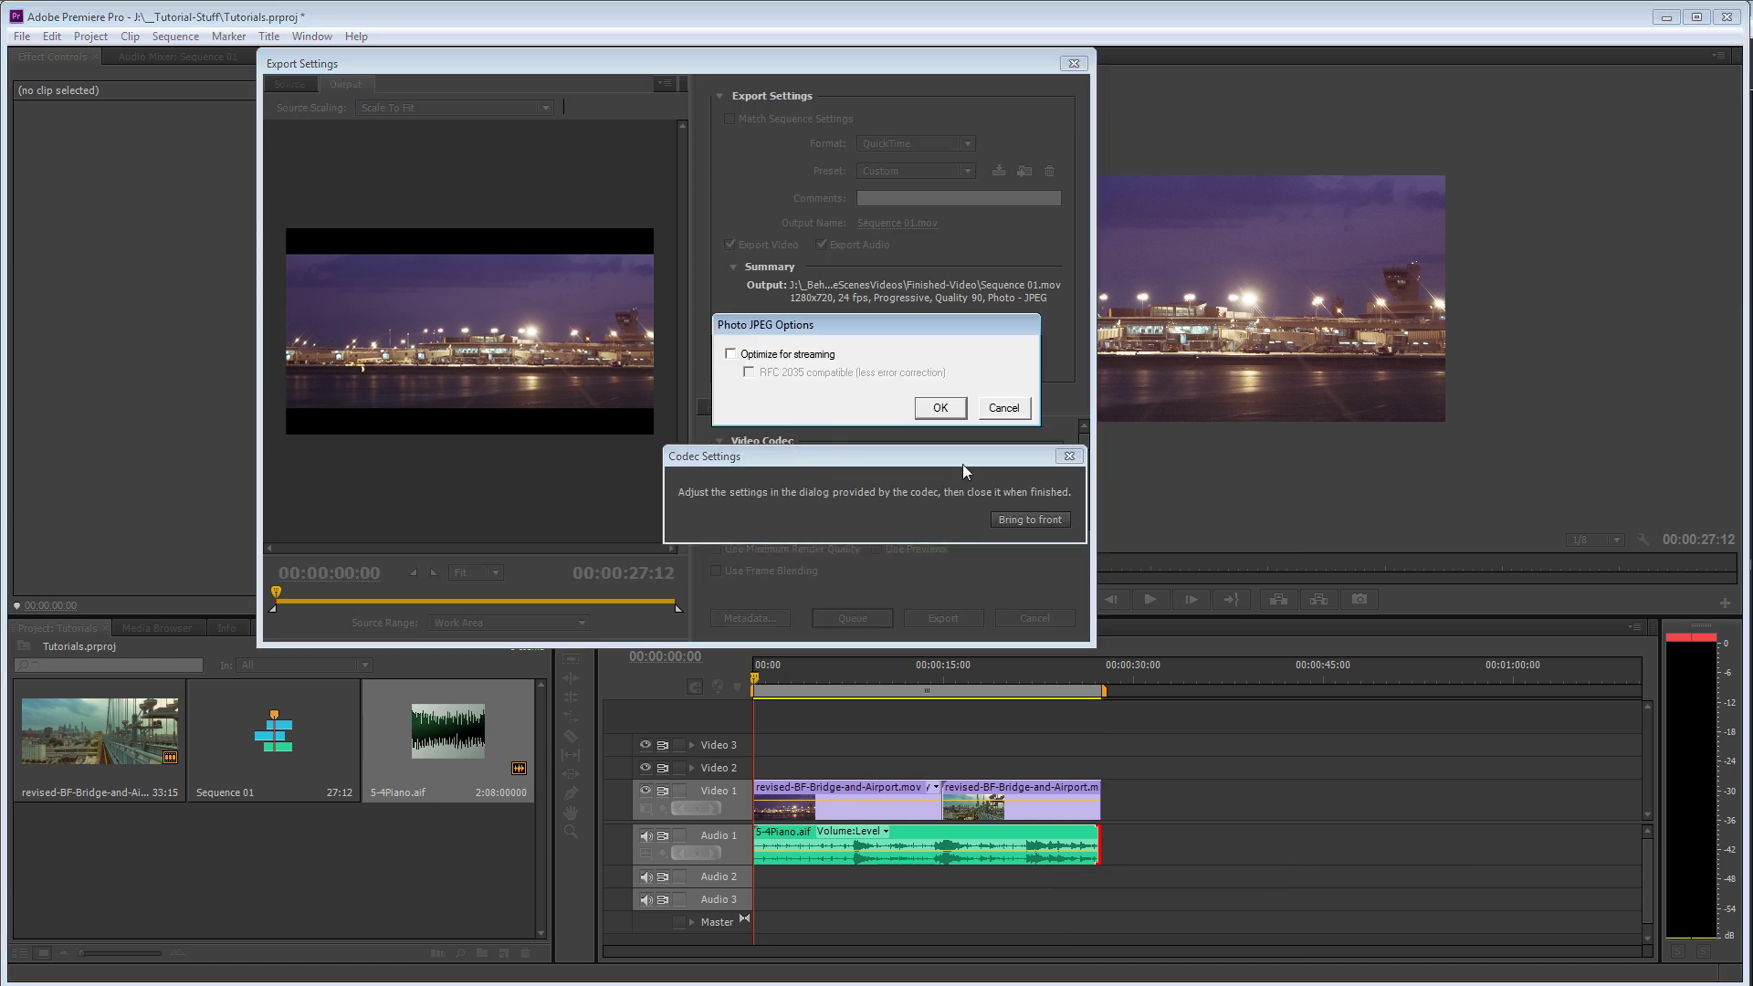
click(982, 416)
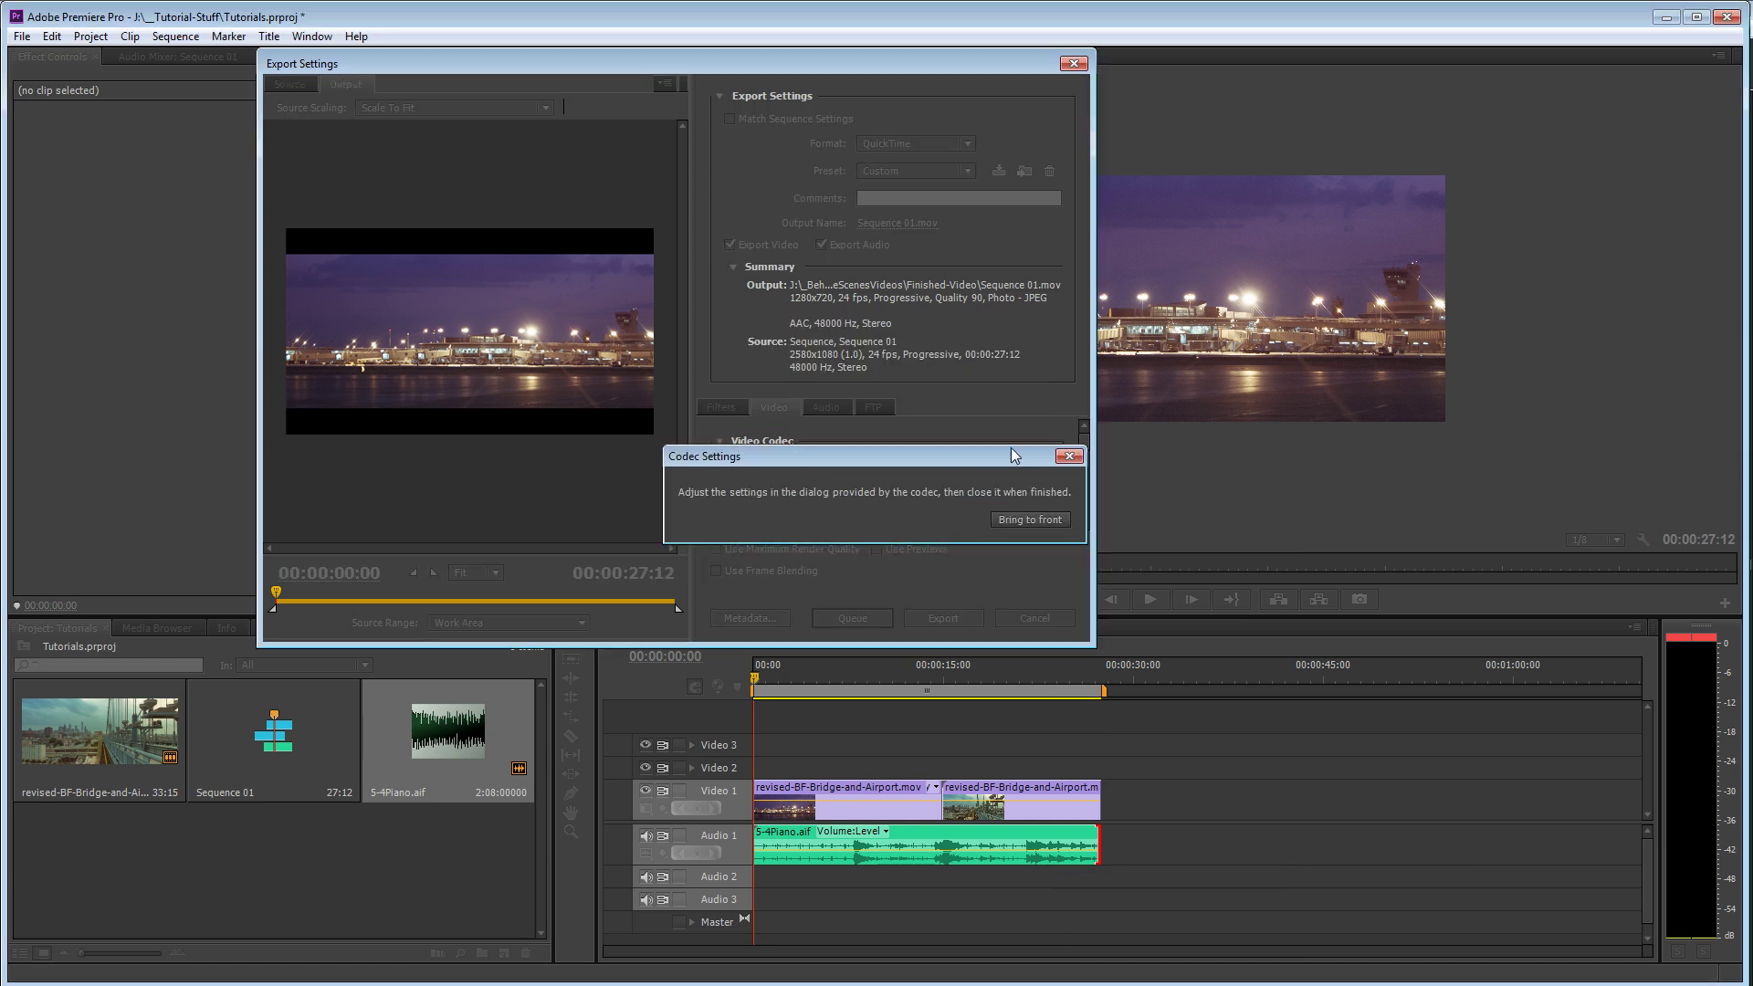
Unlink the output's width and height and set the frame size to 2580 by 1080.
click(1085, 523)
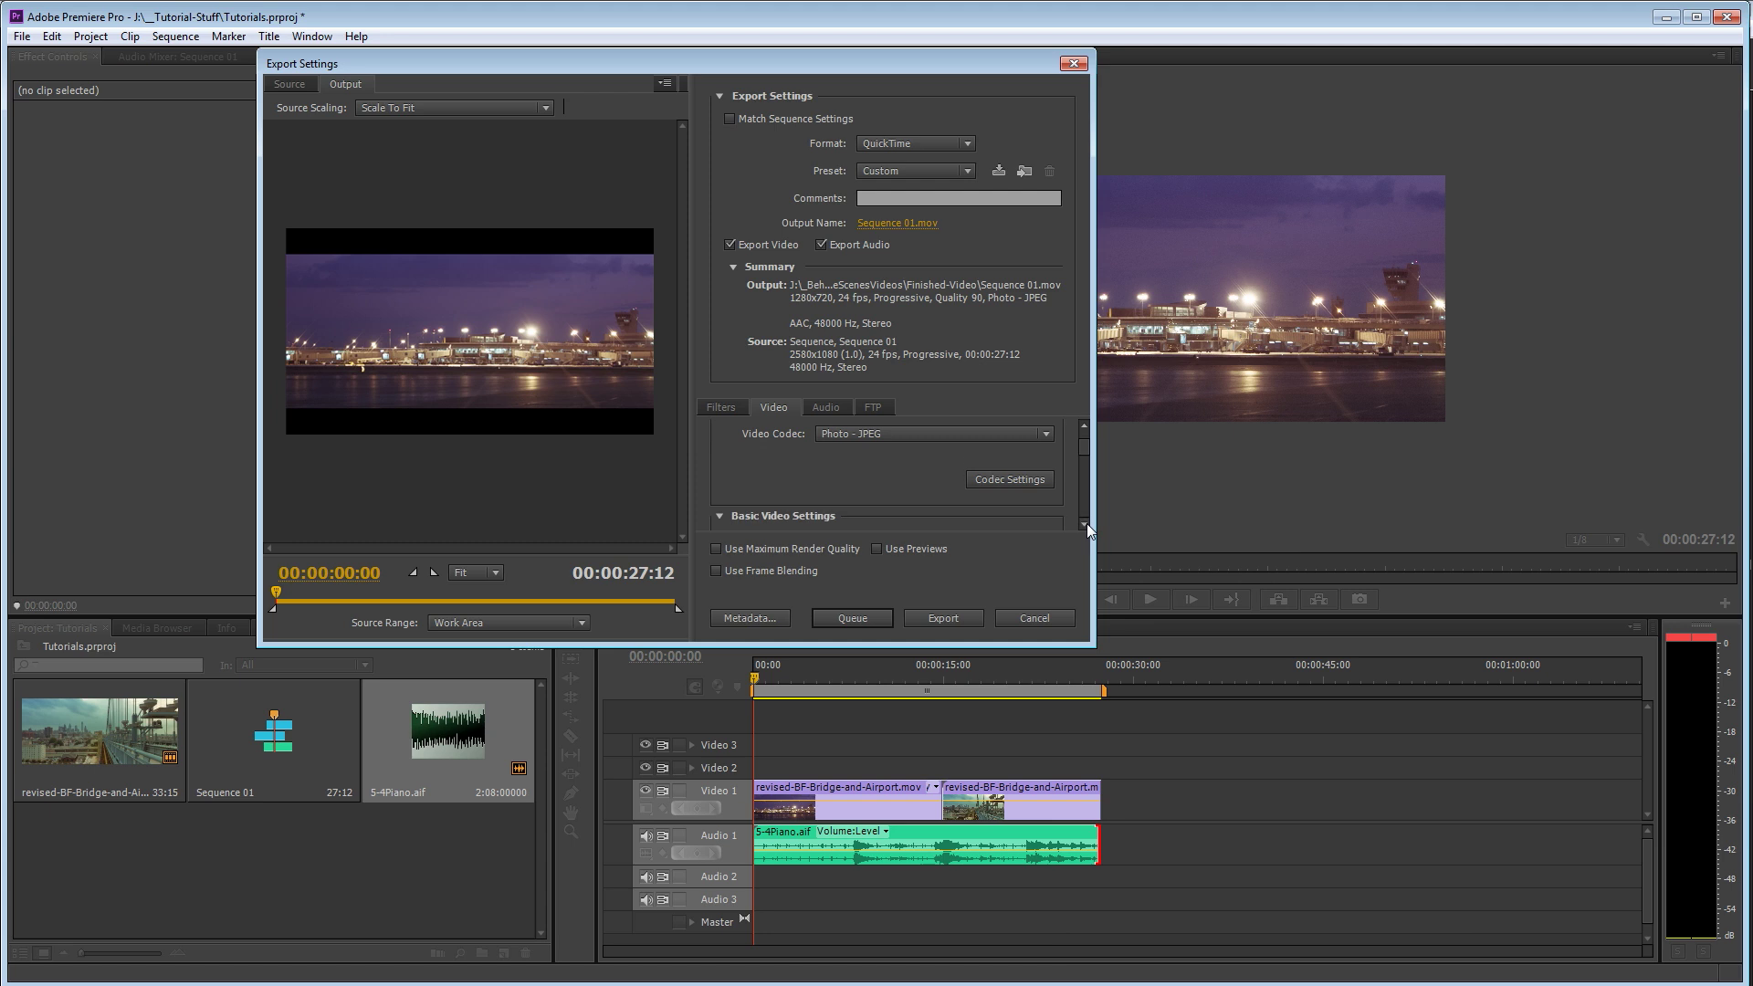
drag(1092, 648, 1131, 858)
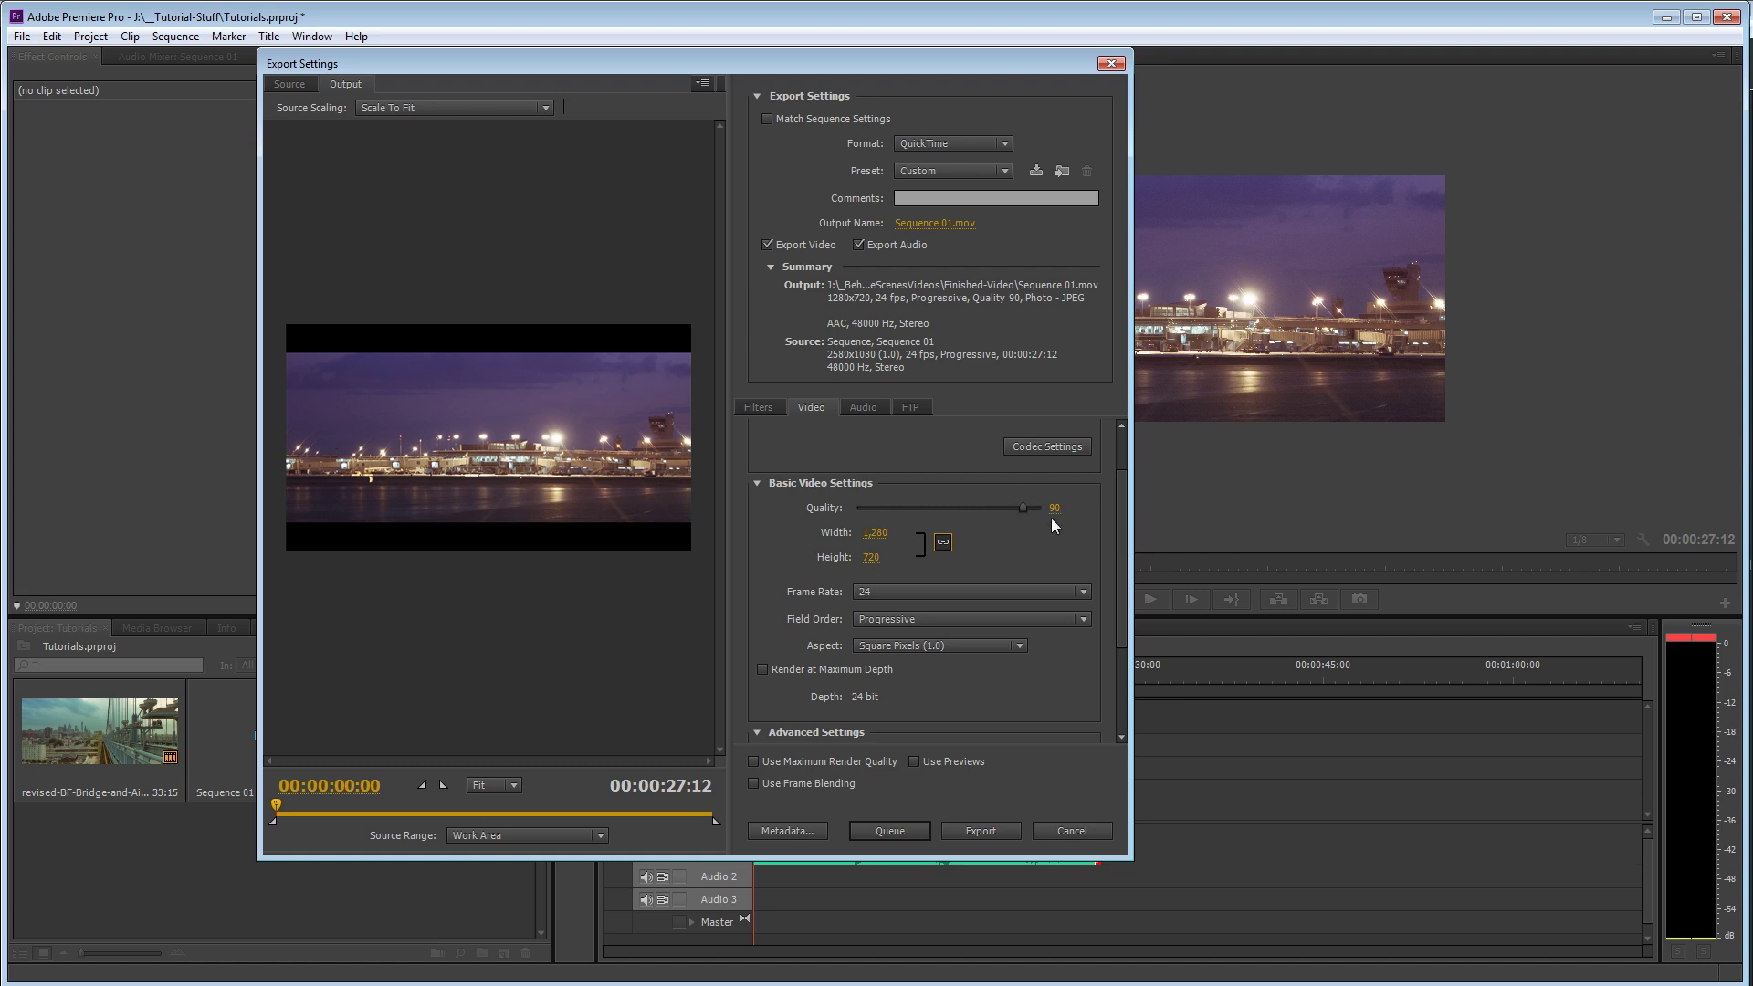
click(942, 539)
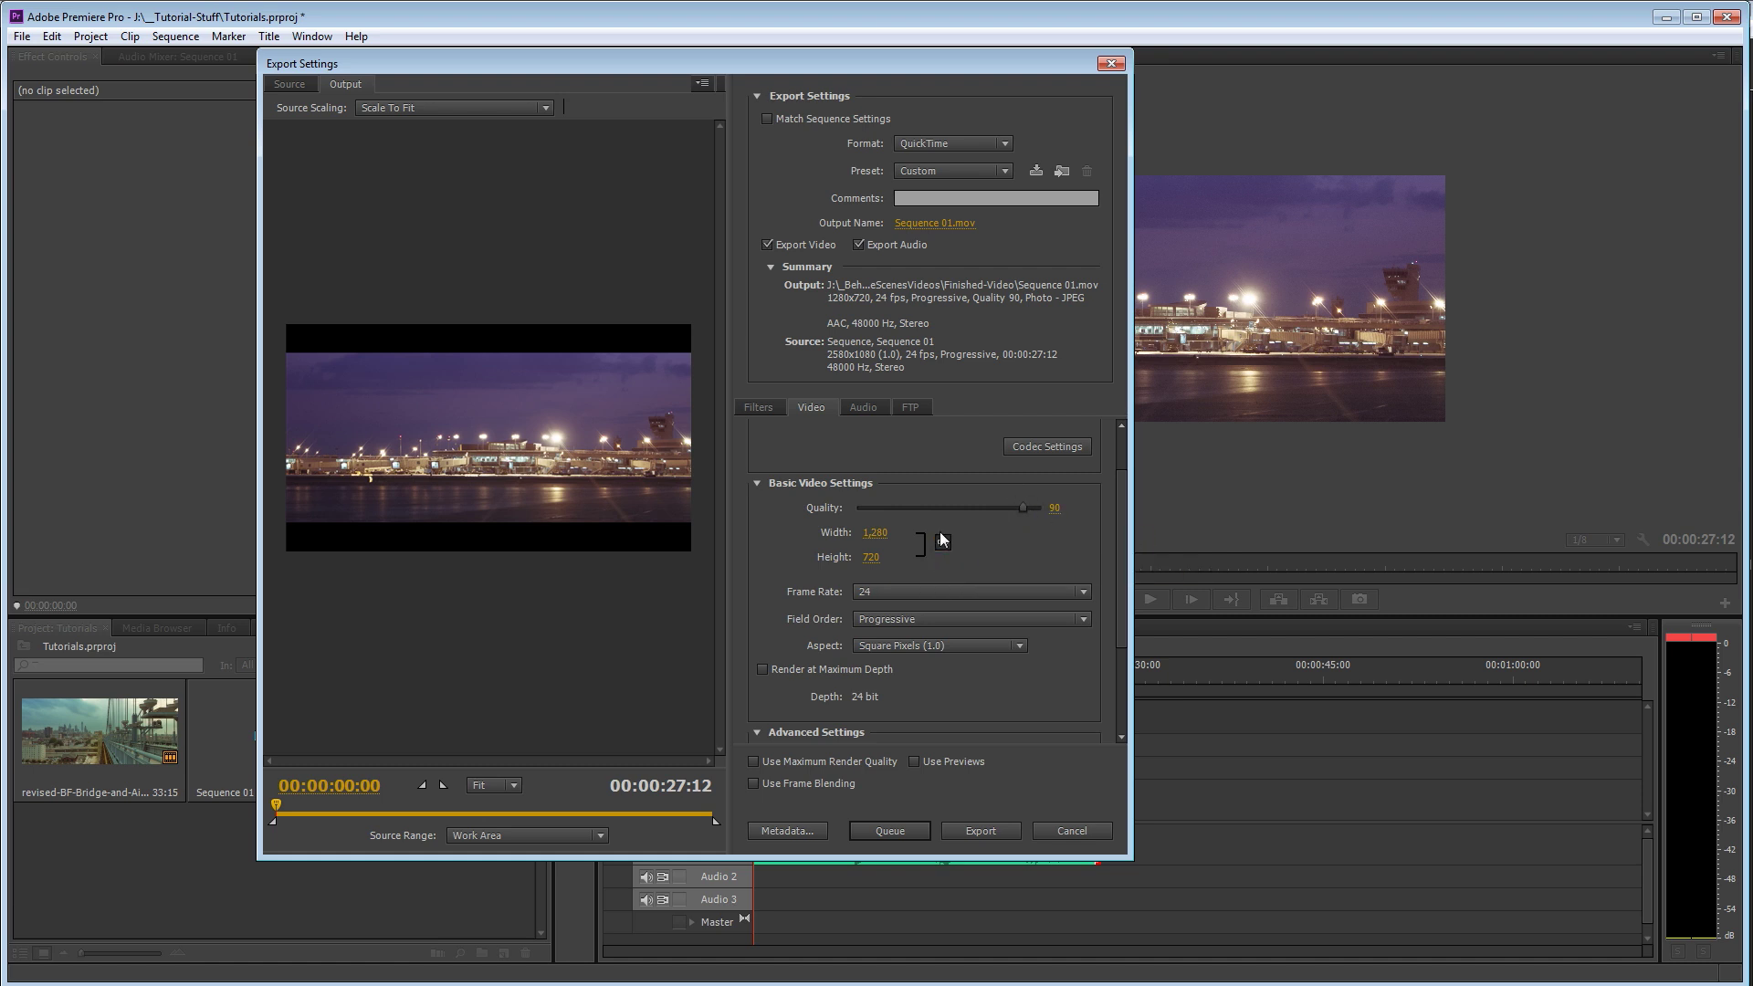
click(876, 535)
text(2,5)
text(80)
key(Tab)
click(944, 543)
click(875, 557)
text(1080)
key(Tab)
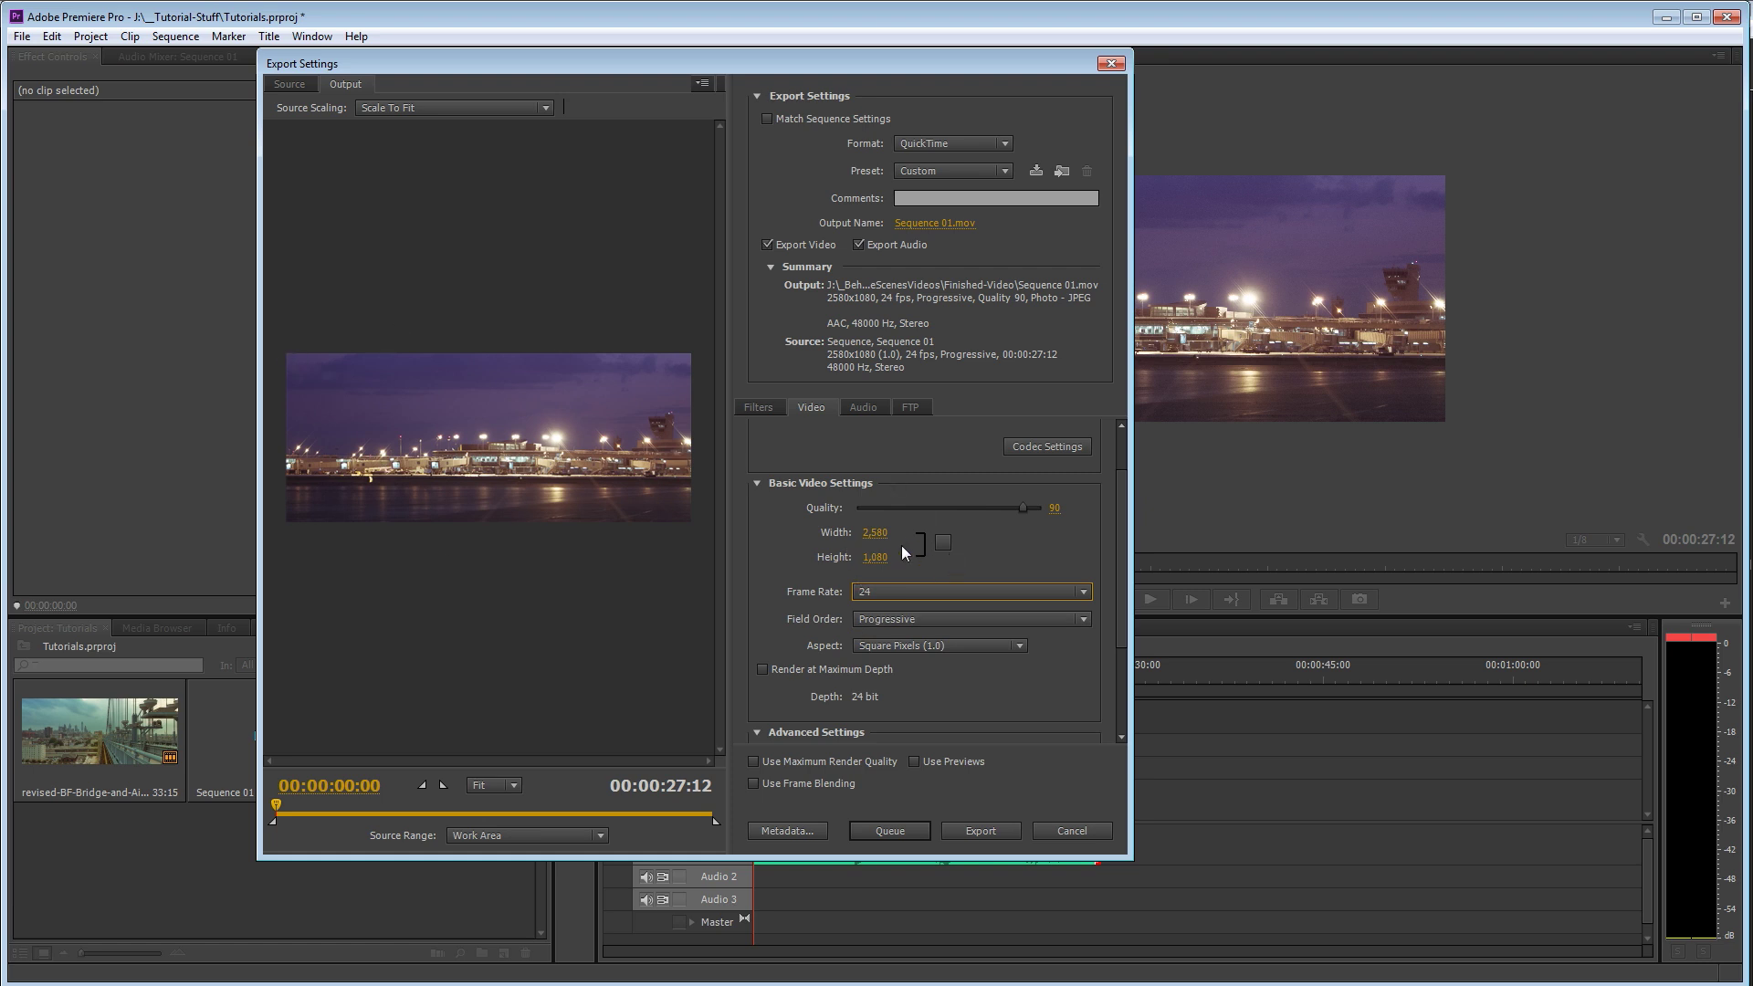
Choose 24 as the export frame rate and review the remaining video settings.
click(914, 594)
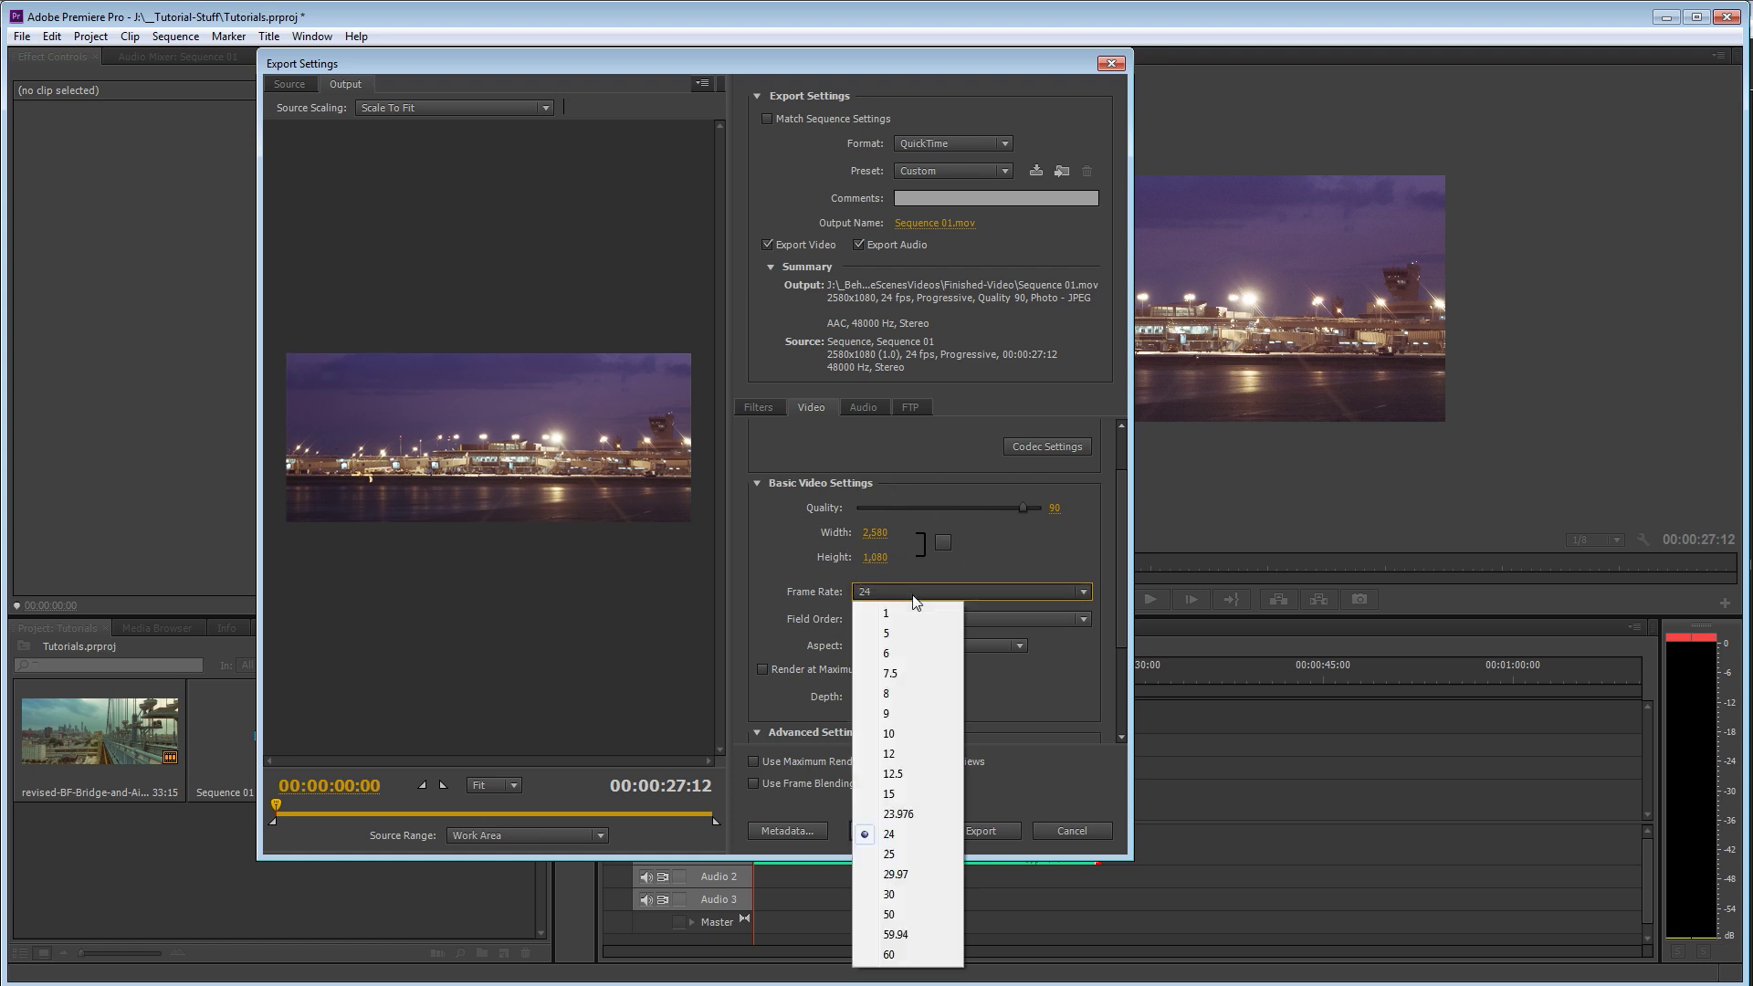
click(895, 837)
scroll(1016, 564, down, 3)
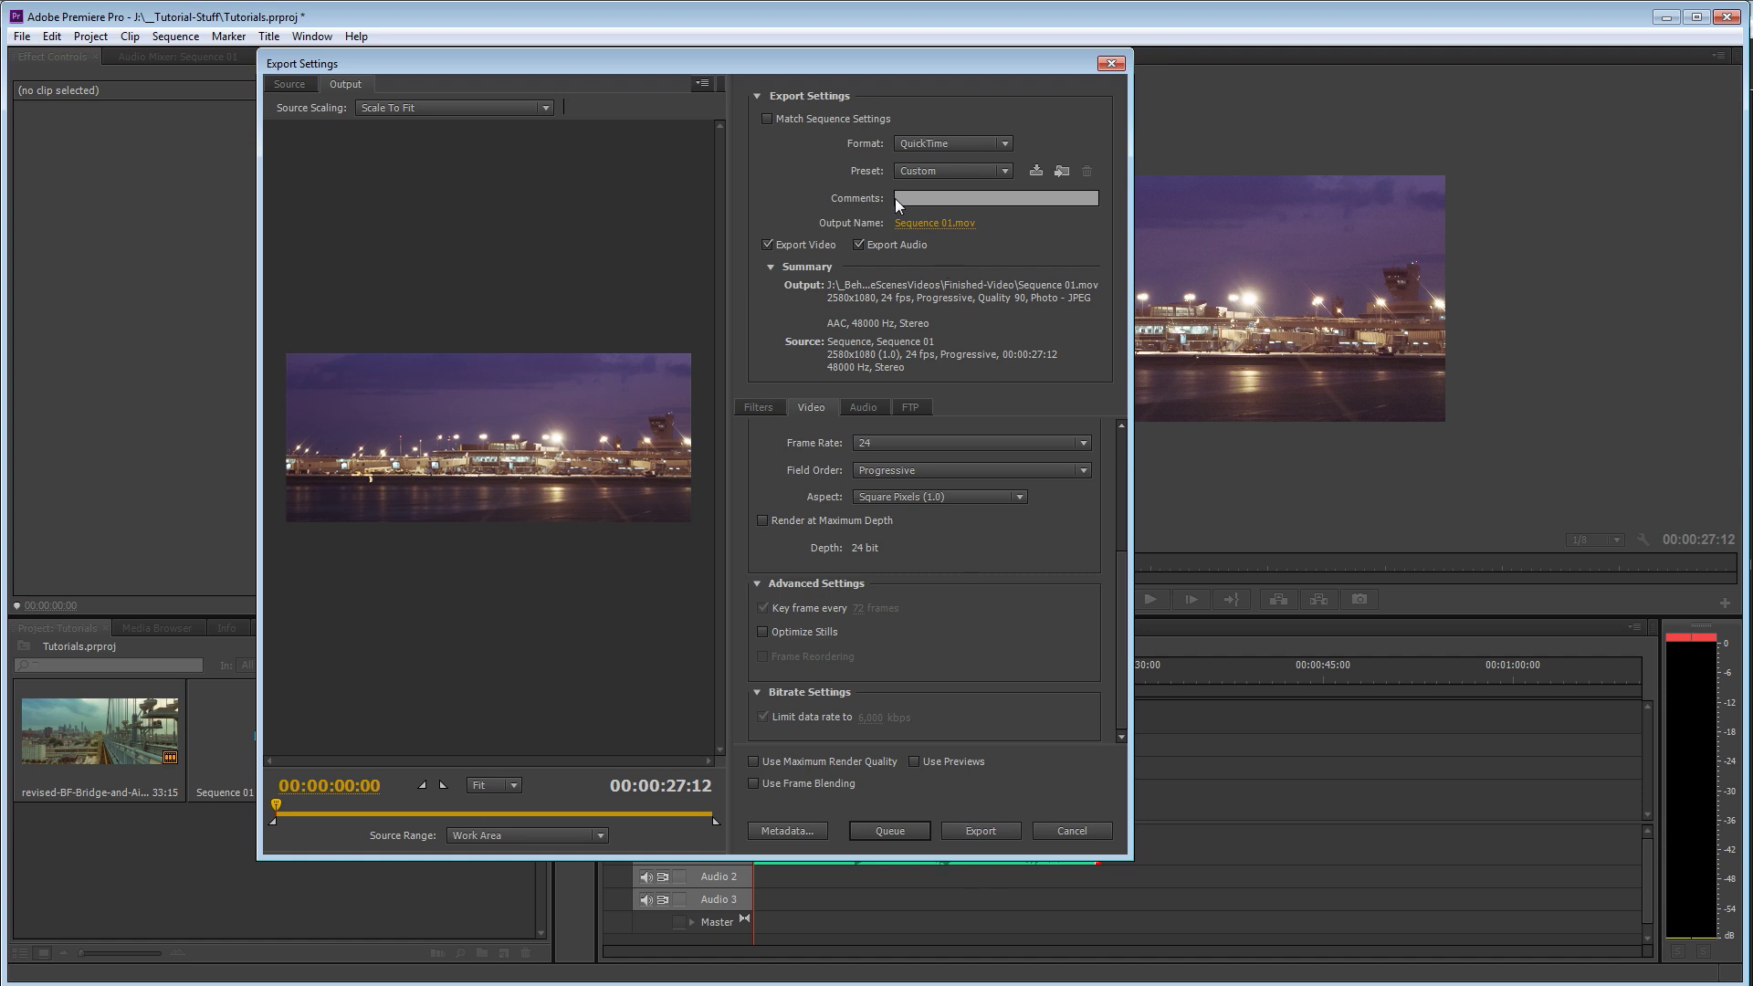
Name the output file v1 in the __Tutorial-Stuff folder on drive J: and export the sequence.
drag(899, 58, 933, 76)
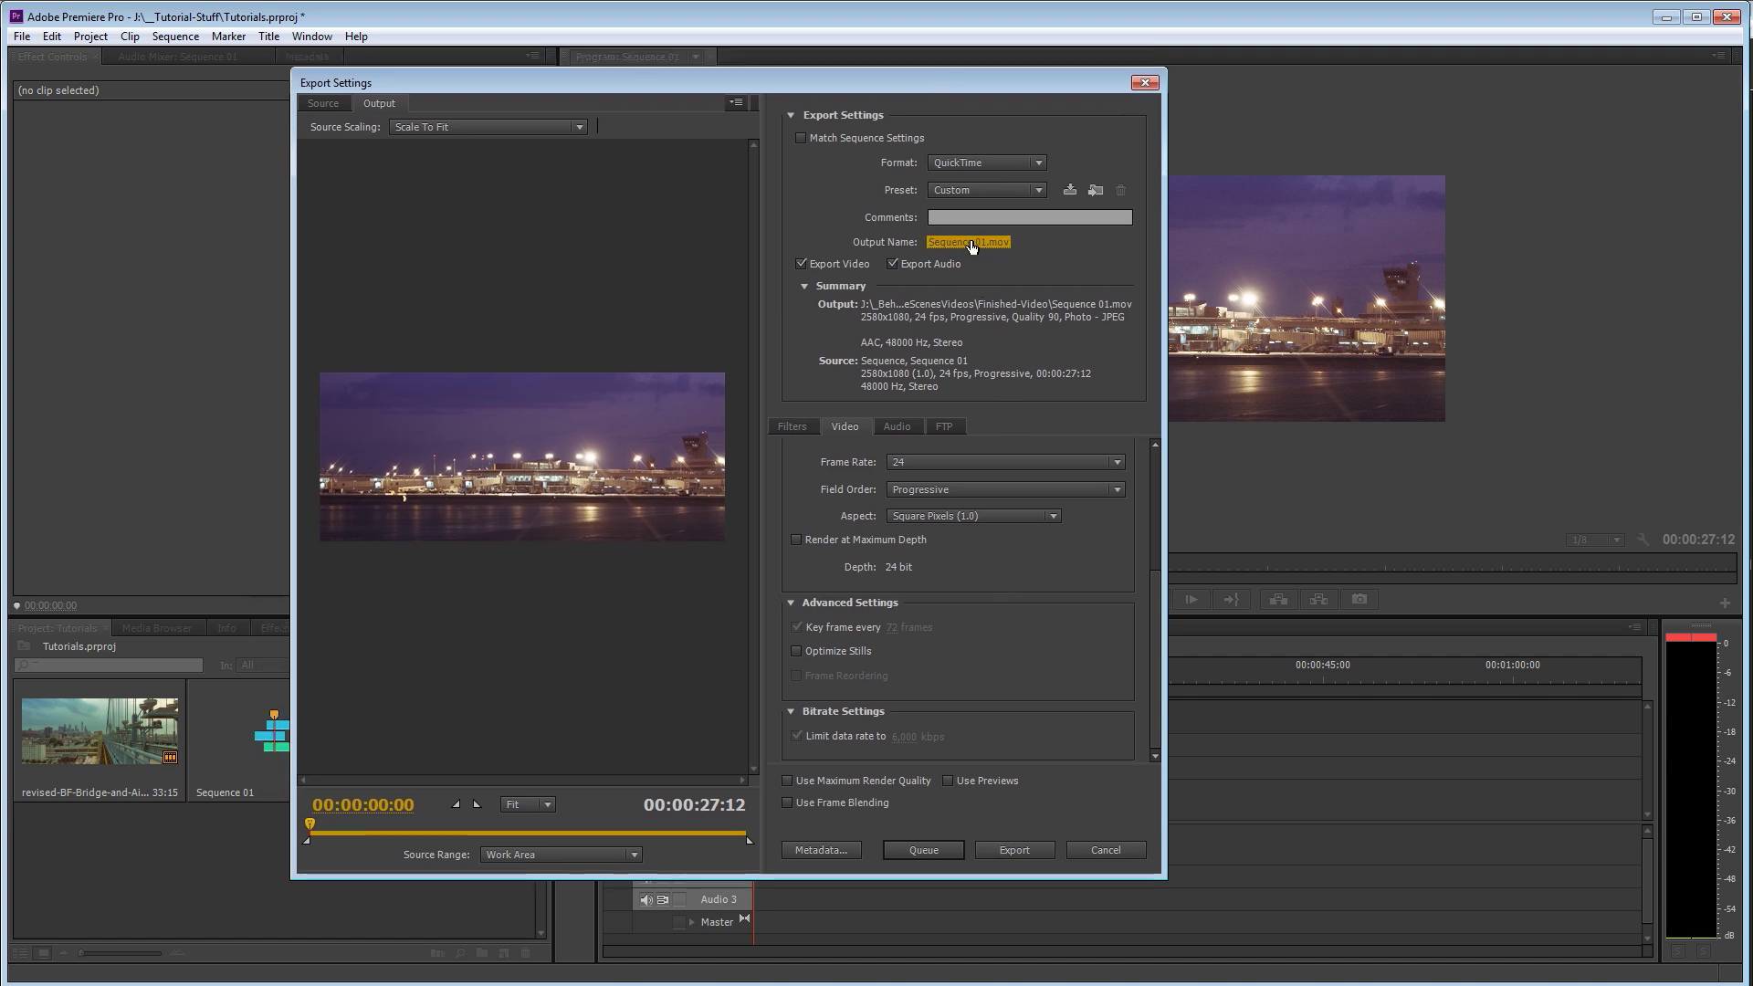
click(957, 242)
click(575, 137)
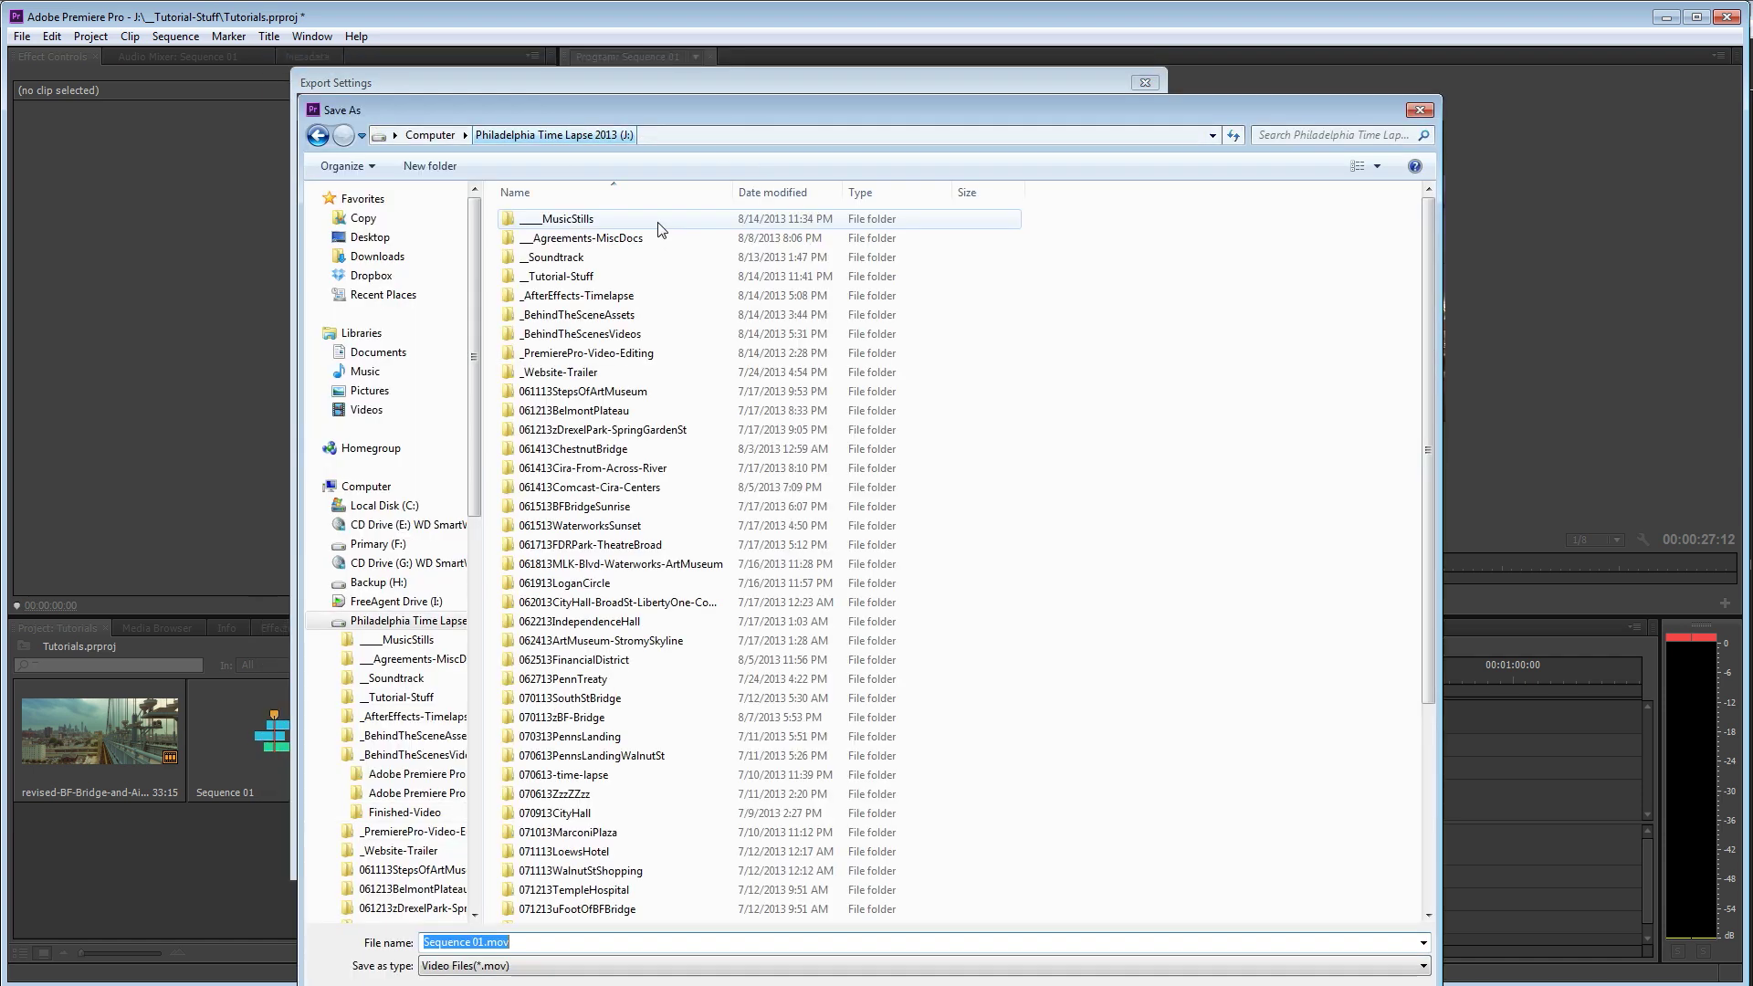
double_click(633, 277)
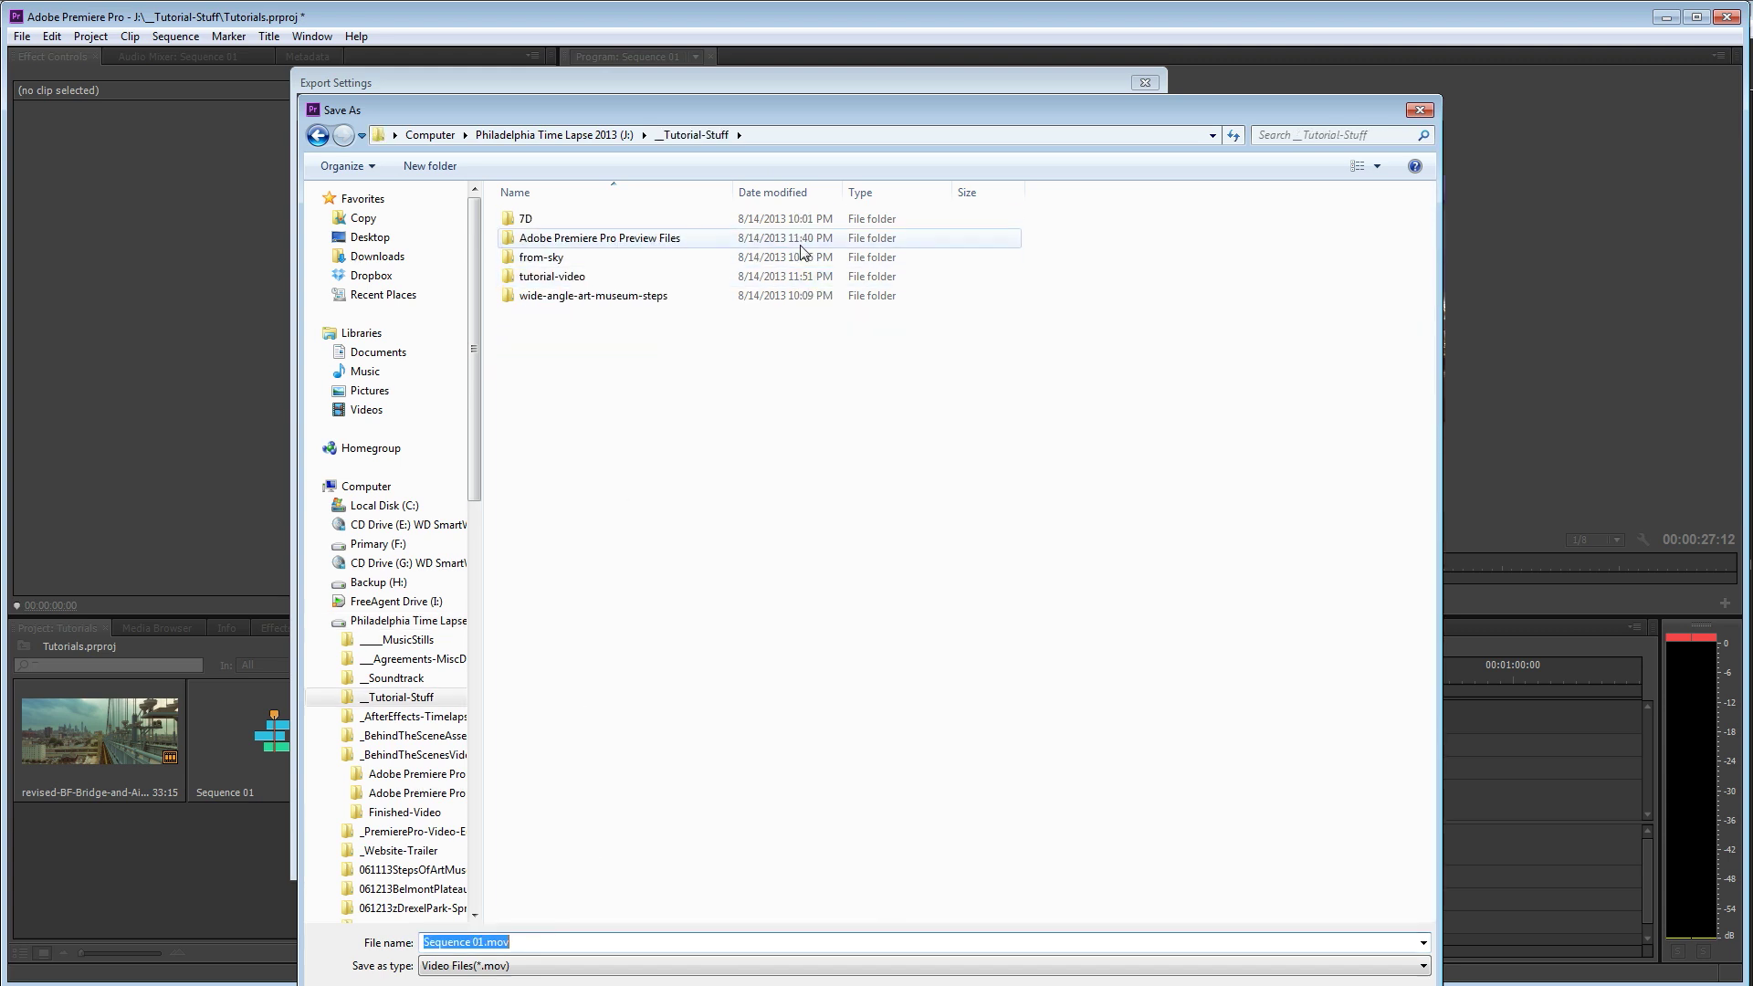
drag(829, 107, 840, 37)
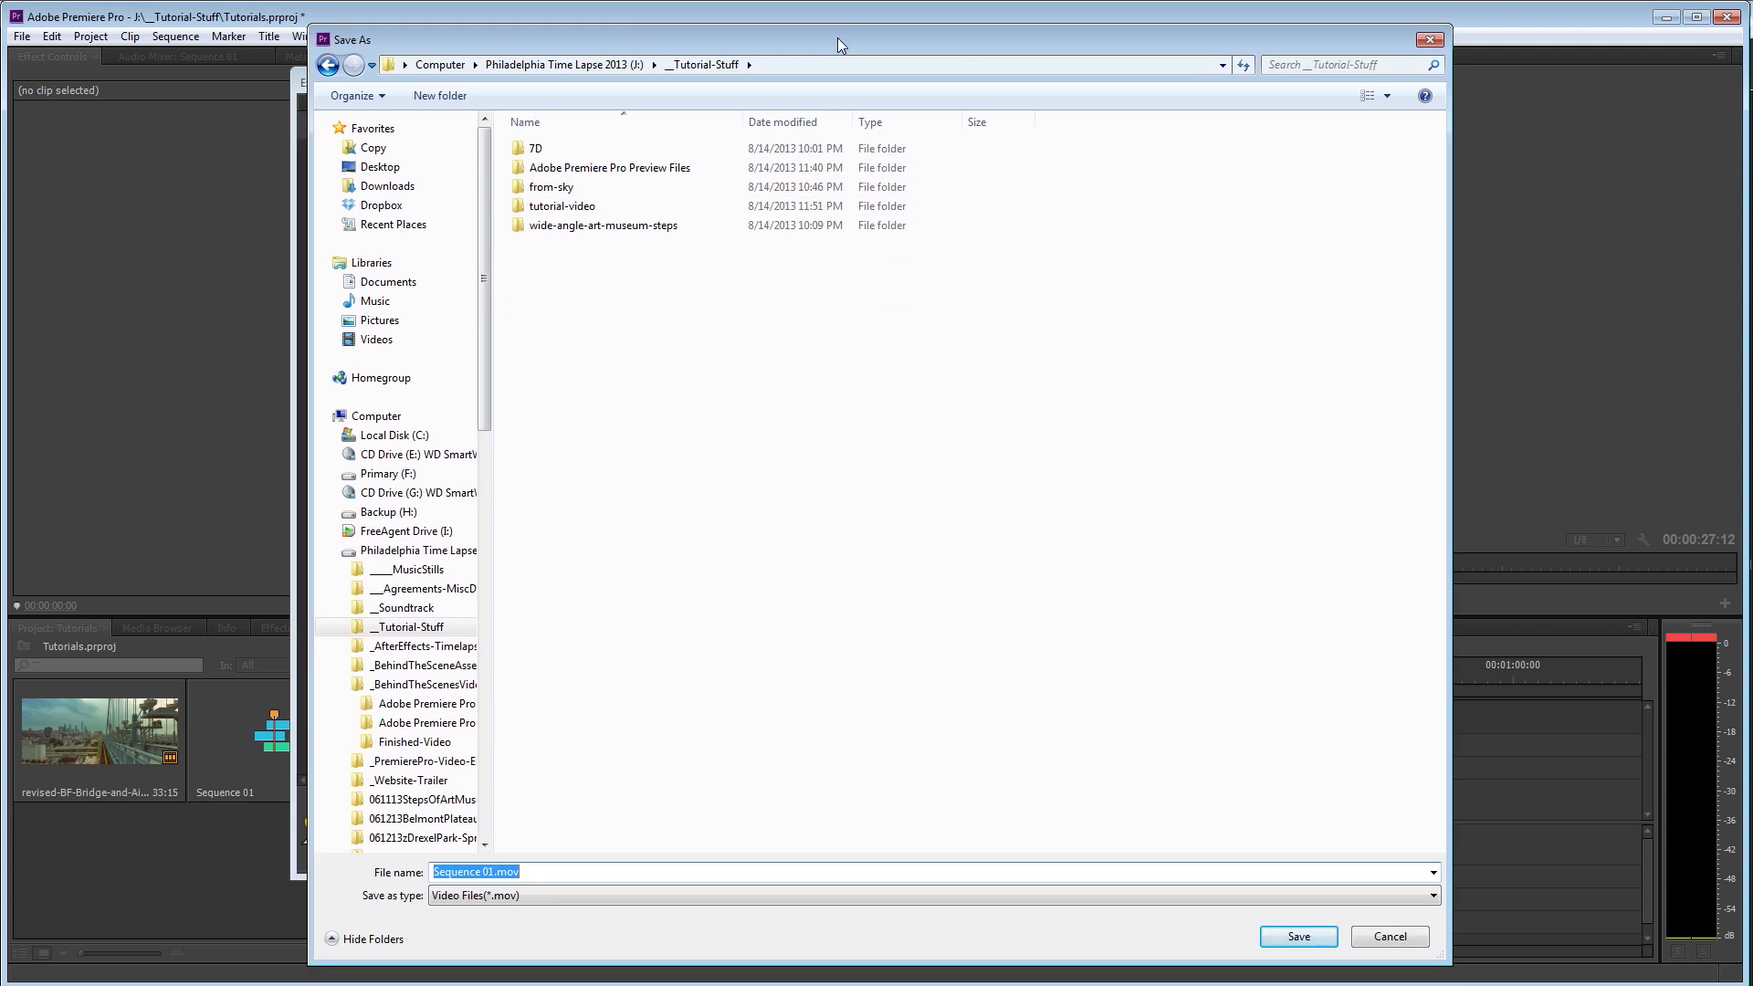
text(v1)
click(1299, 936)
click(1012, 856)
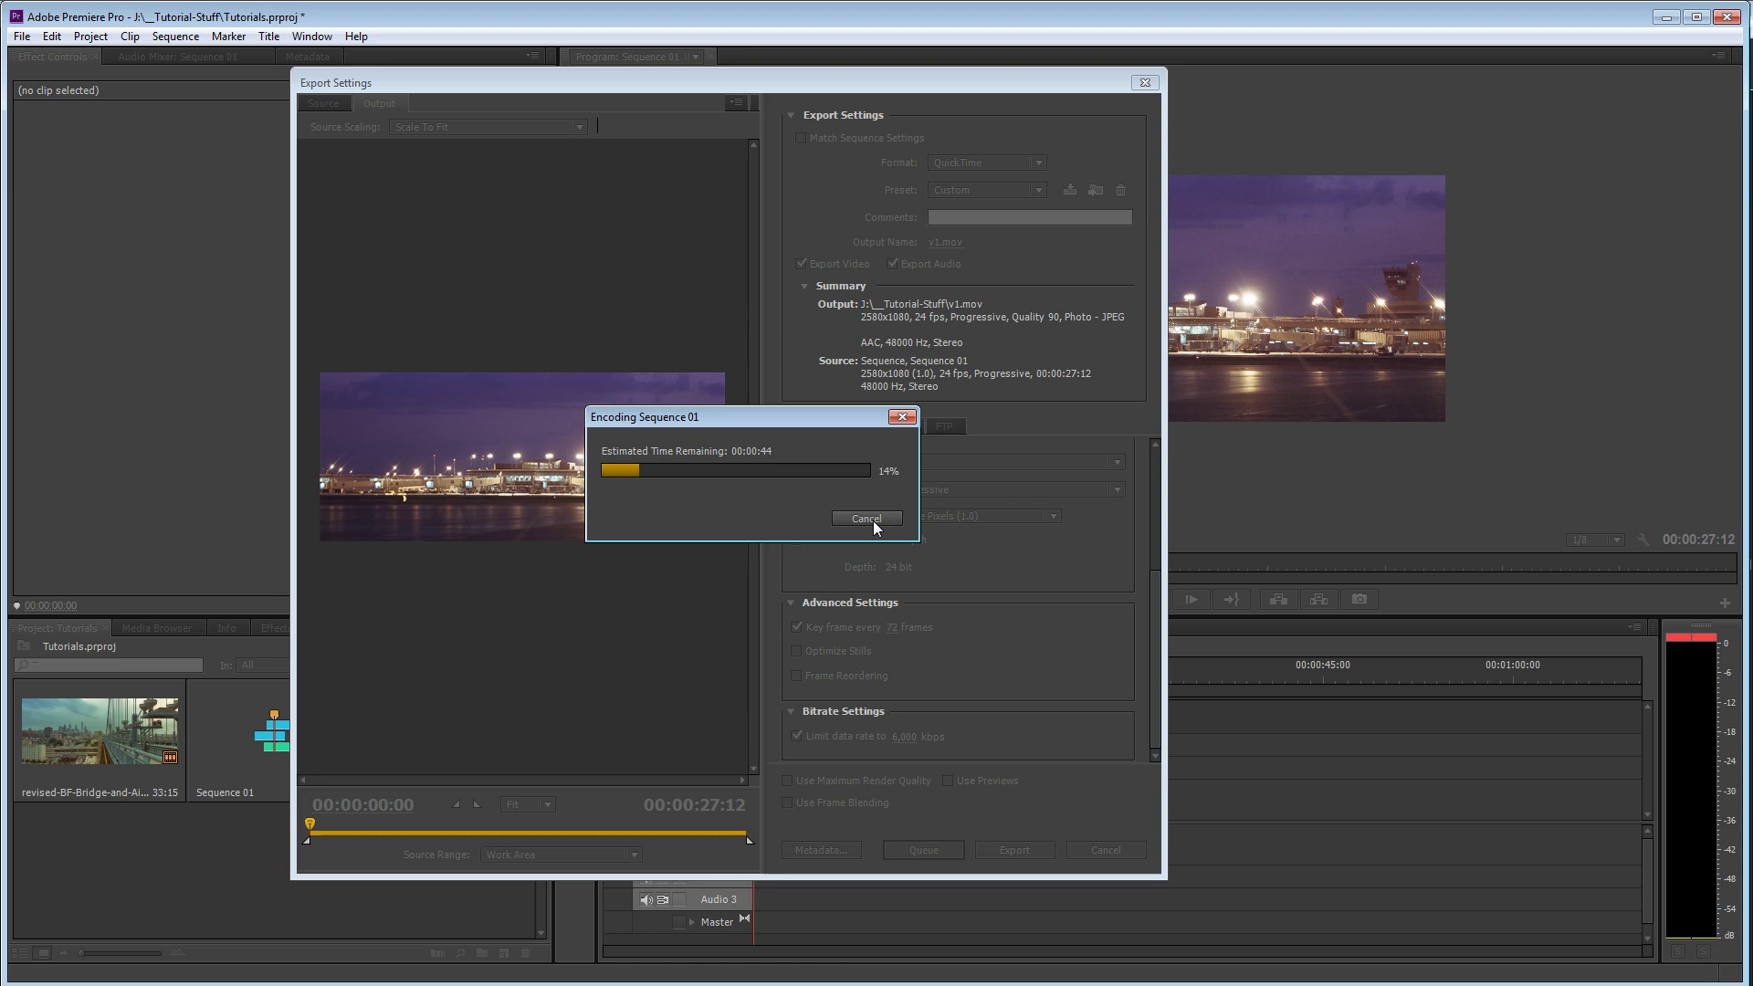
drag(770, 420, 785, 442)
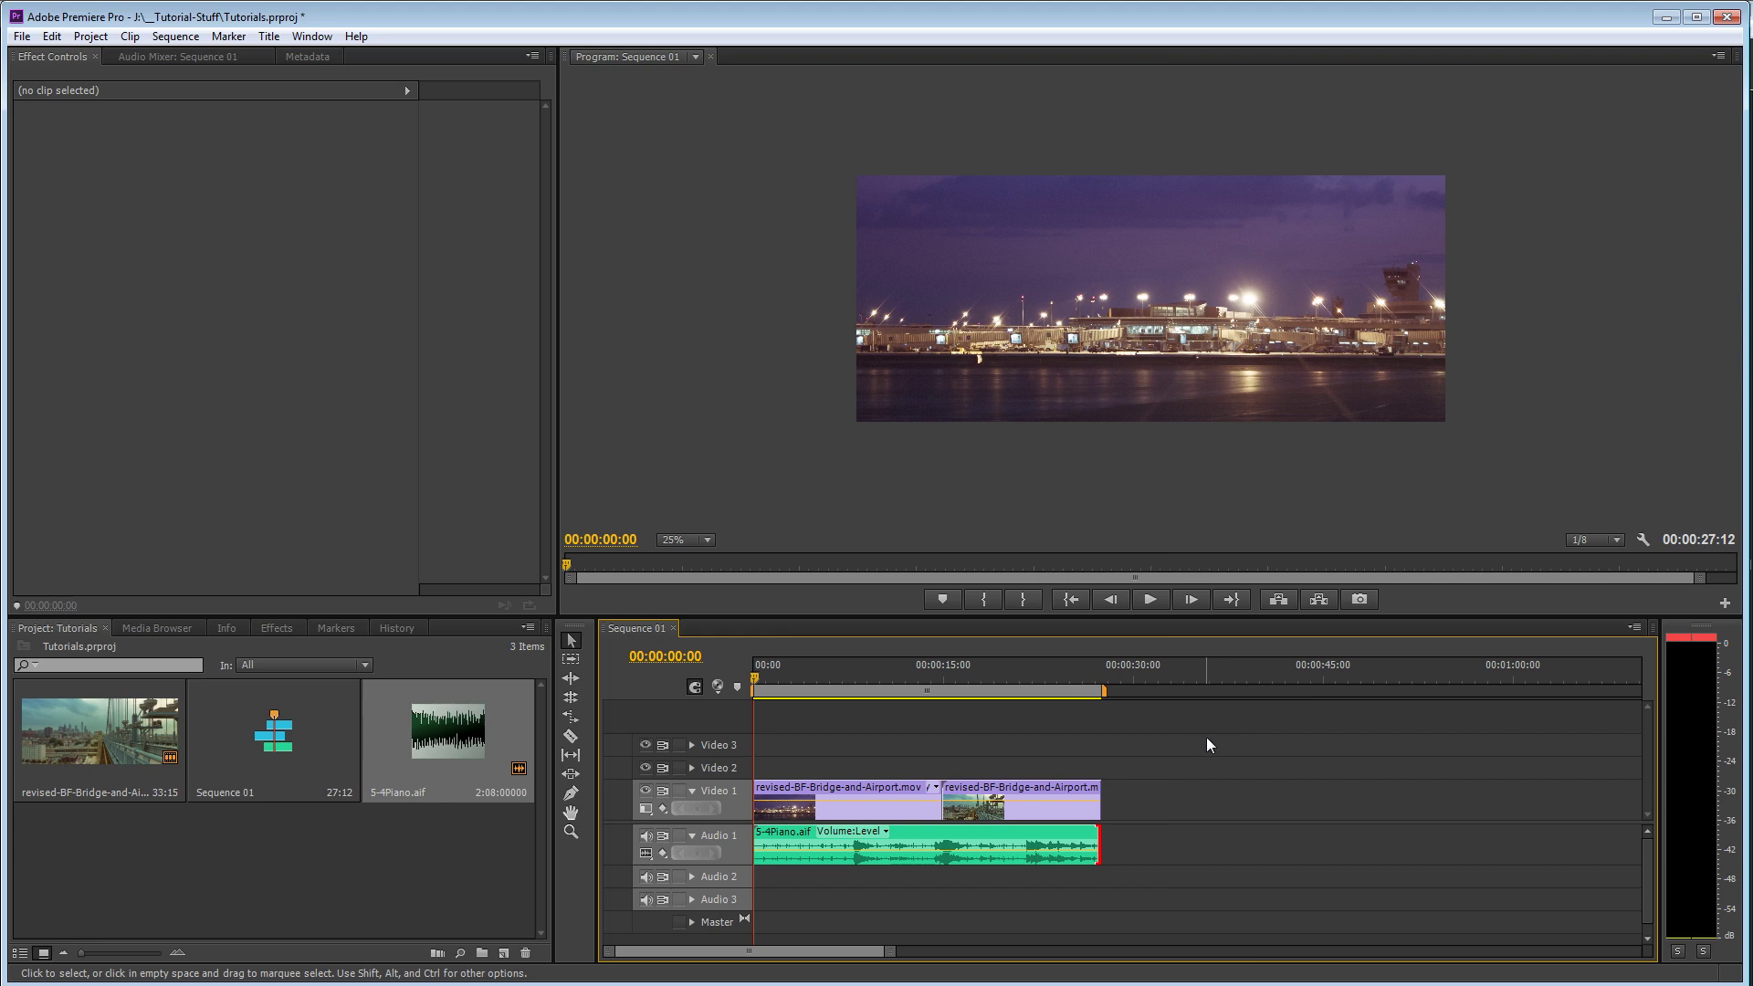
Switch to Adobe Bridge, browse to the __Tutorial-Stuff folder and open v1.mov in a movie player.
key(alt+Tab)
click(256, 75)
double_click(804, 221)
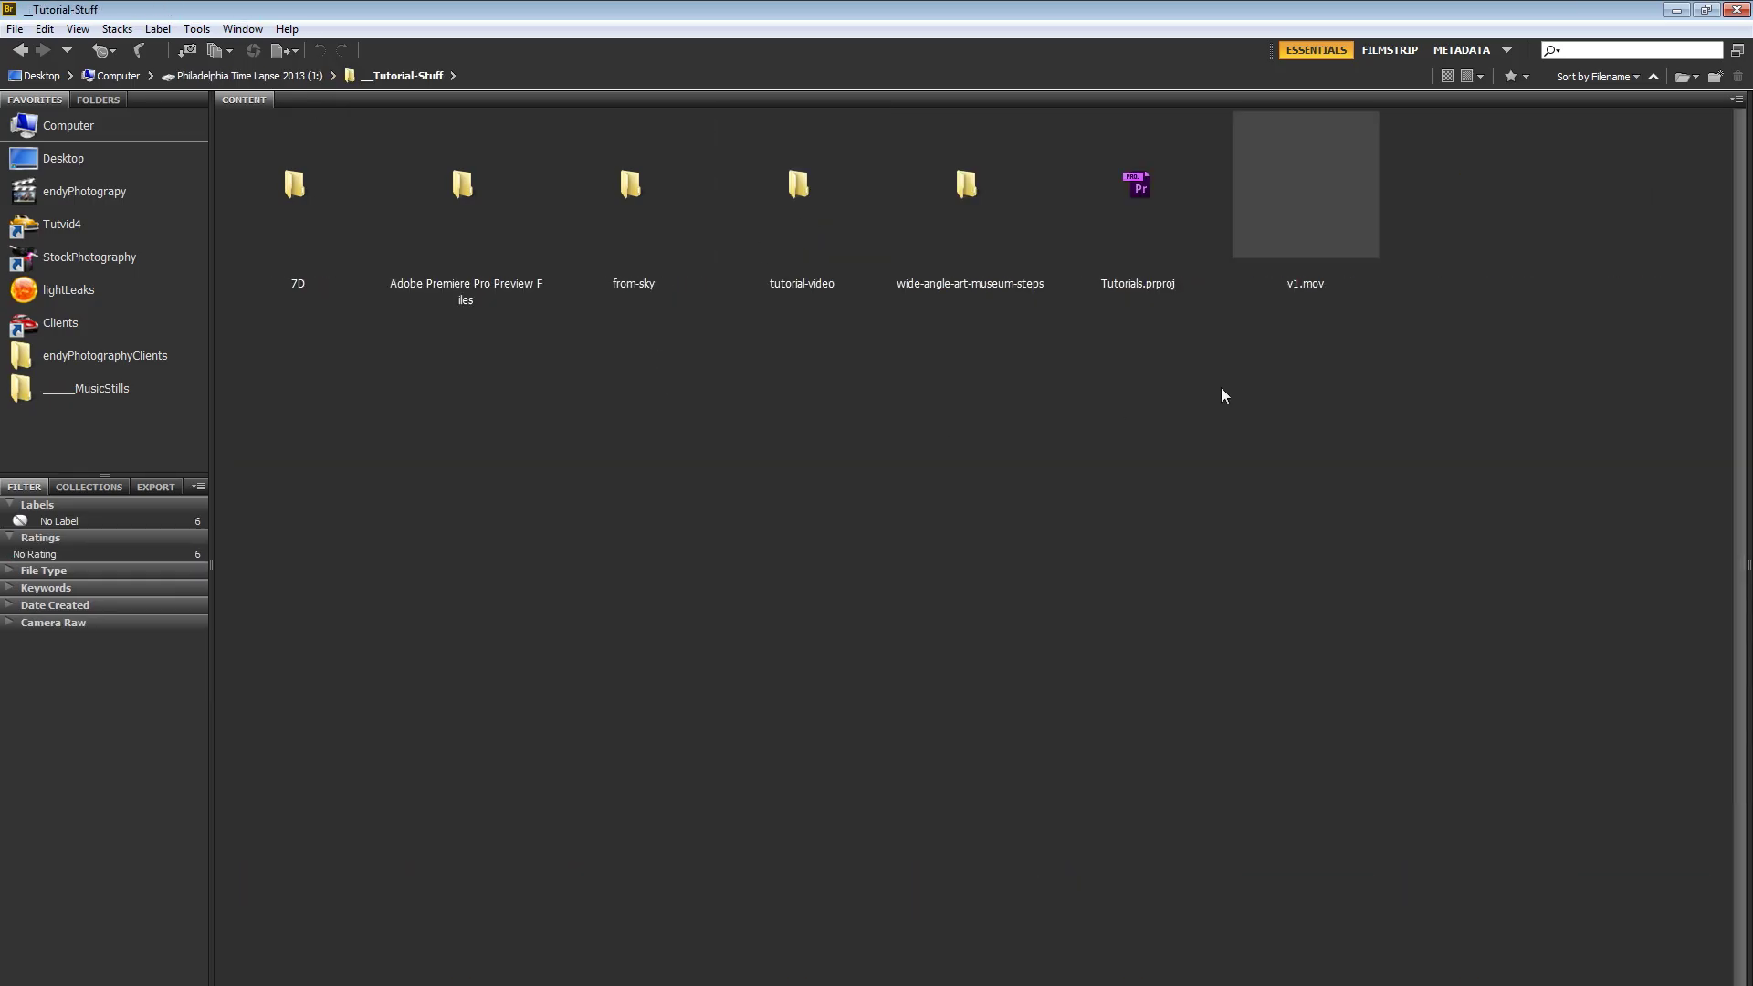
right_click(1305, 233)
mouse_move(1357, 265)
click(1142, 347)
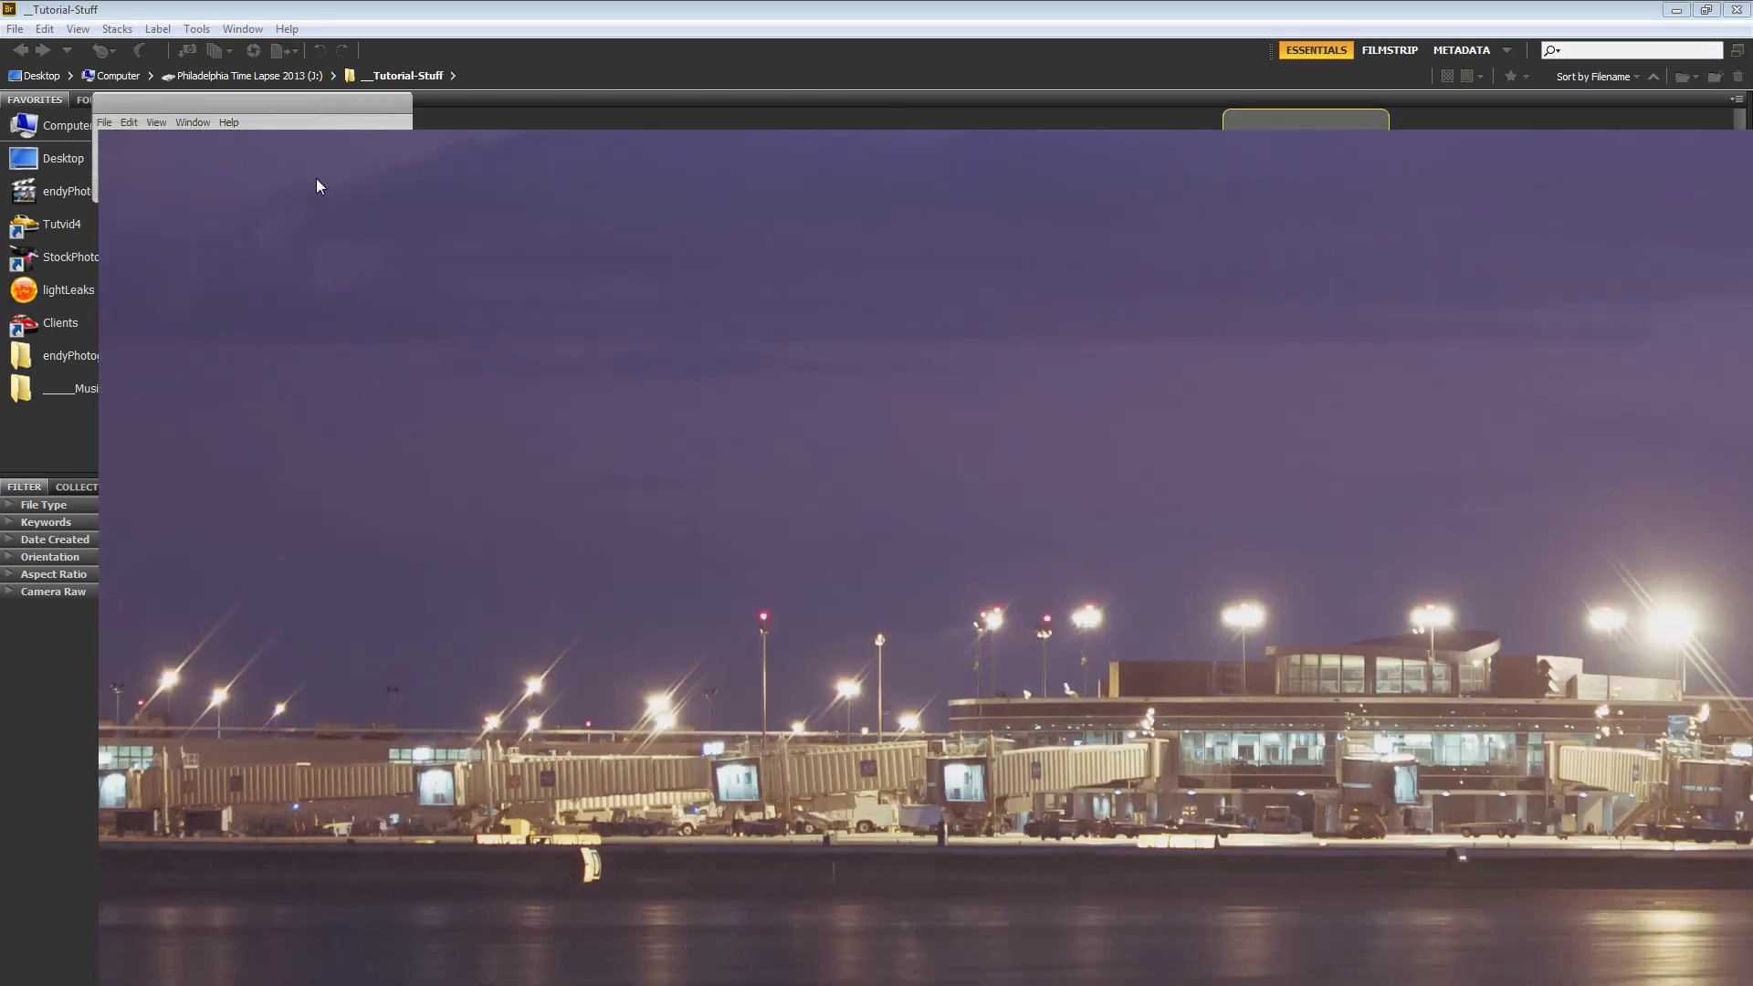
Fit the v1 movie to the screen and reposition the player window so the whole frame and playback controls show.
click(156, 122)
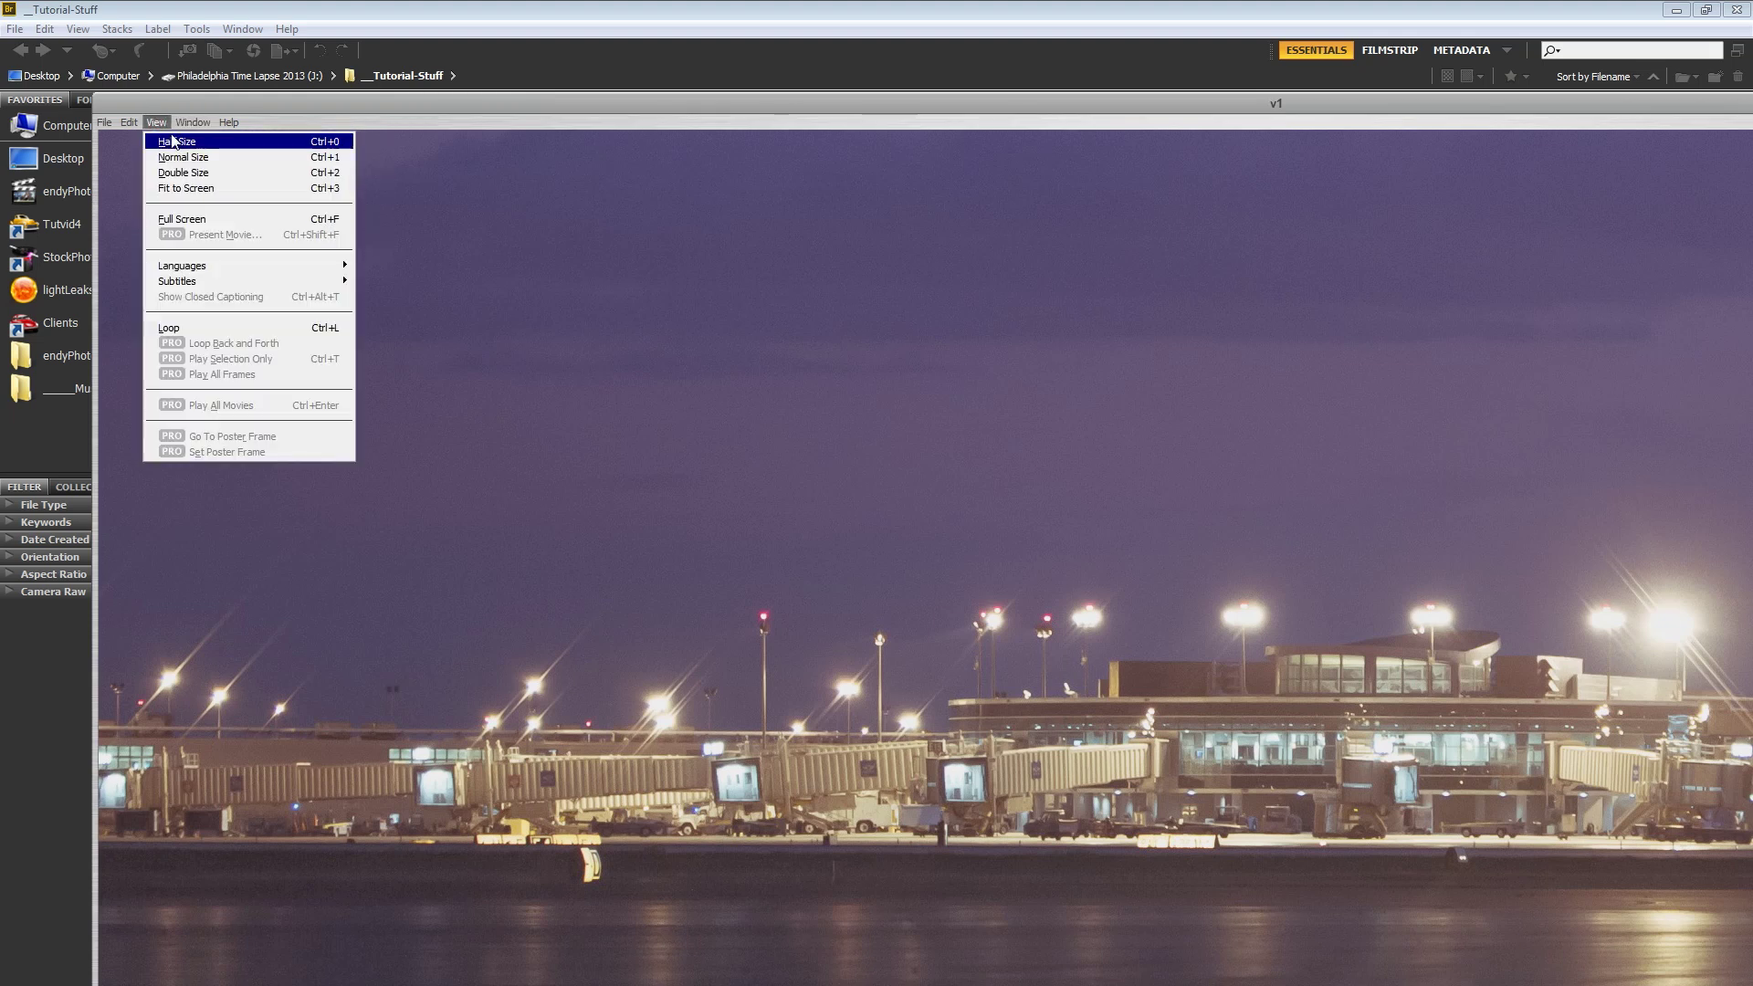
click(228, 189)
drag(677, 97, 737, 51)
drag(1333, 643, 1737, 822)
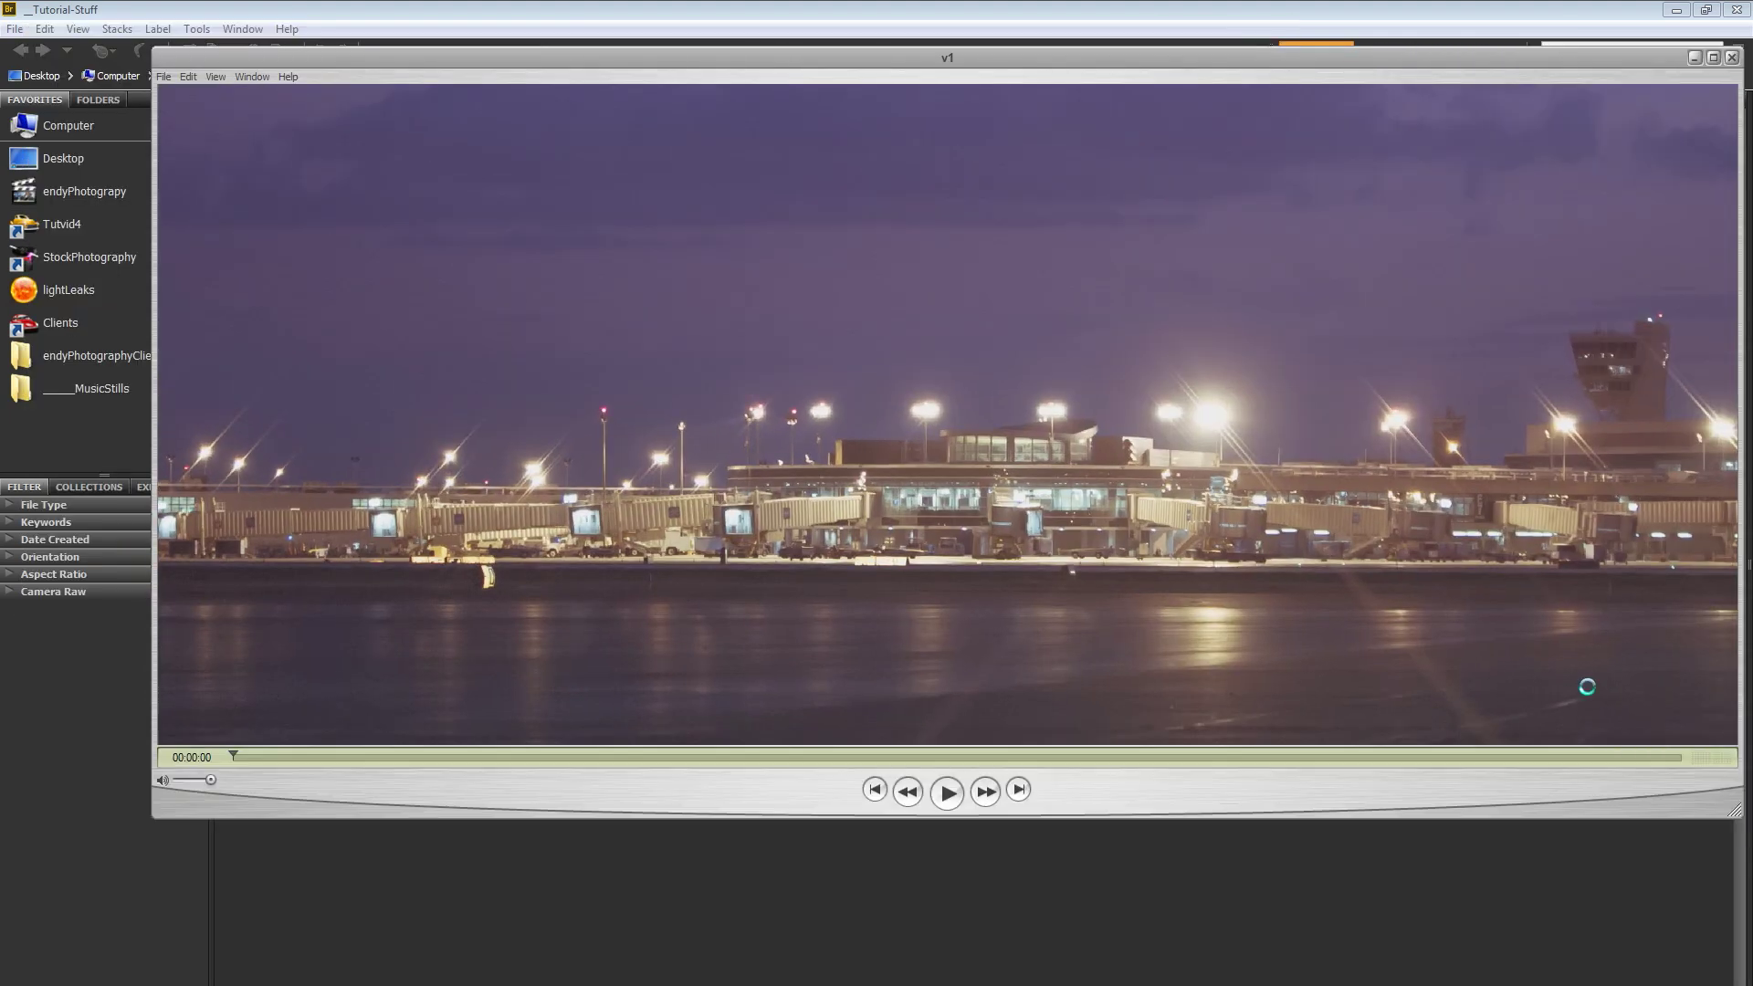
drag(1059, 63, 929, 52)
Play the v1 movie from the start, shrink the player window and move it into the content area.
key(space)
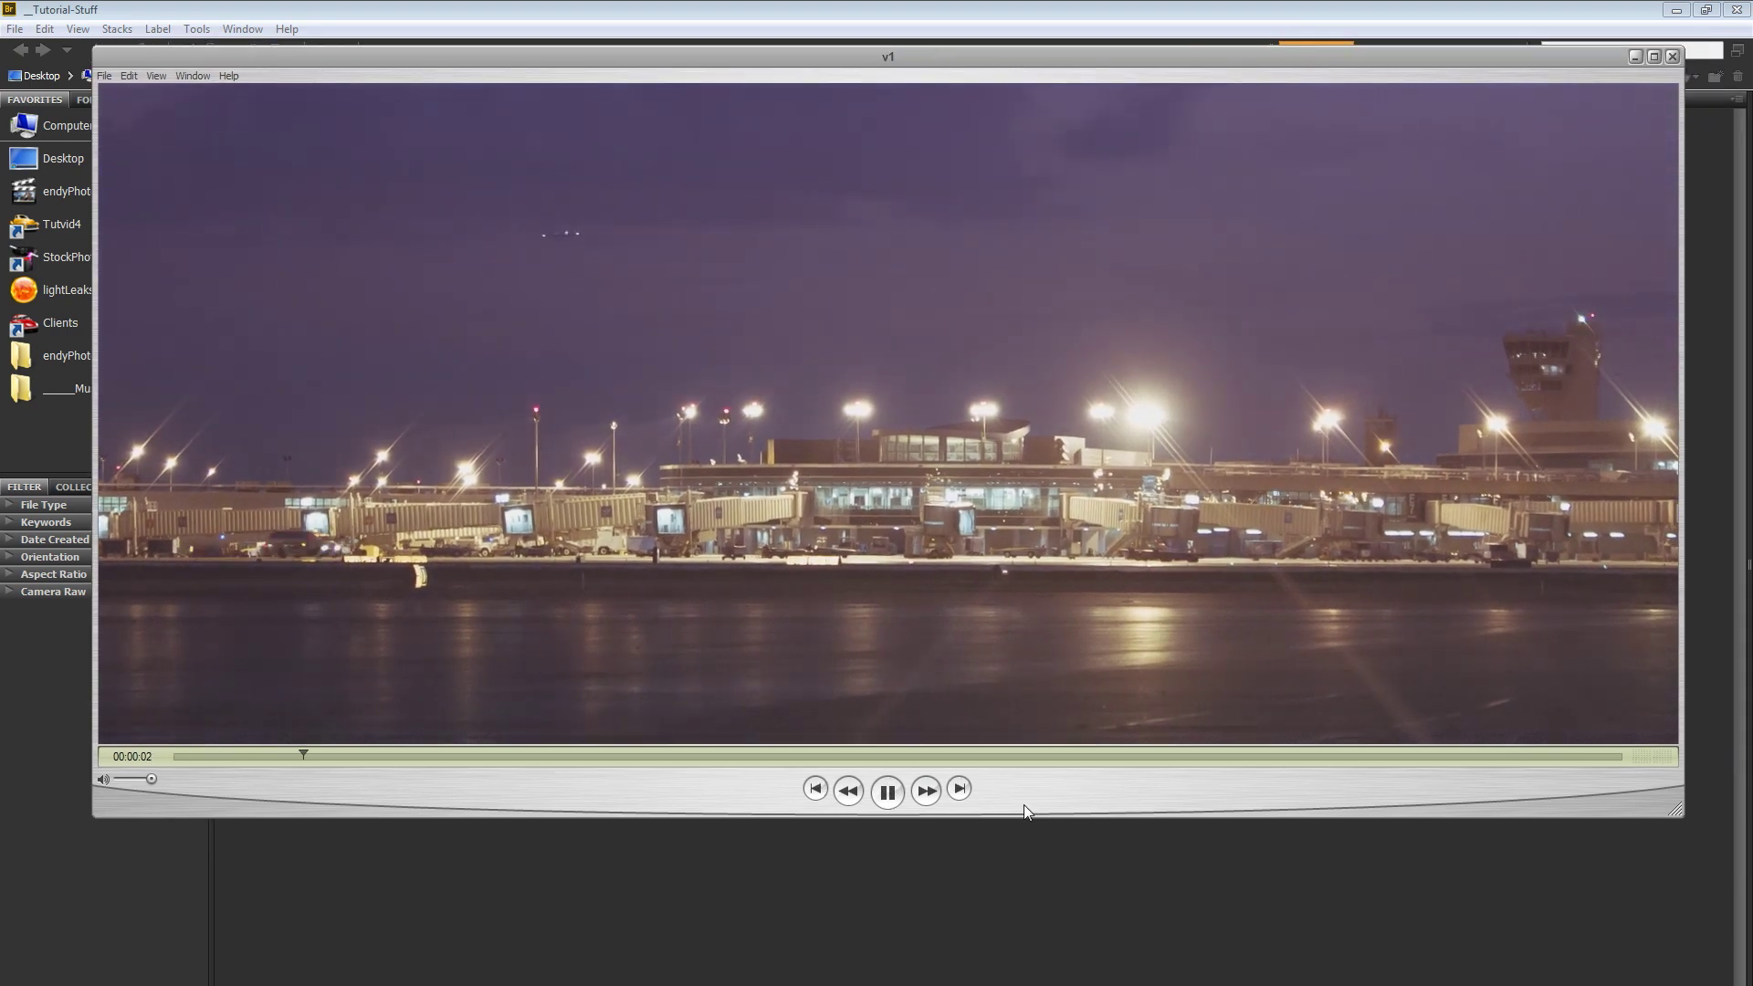
drag(1678, 809, 1303, 658)
drag(918, 64, 1063, 129)
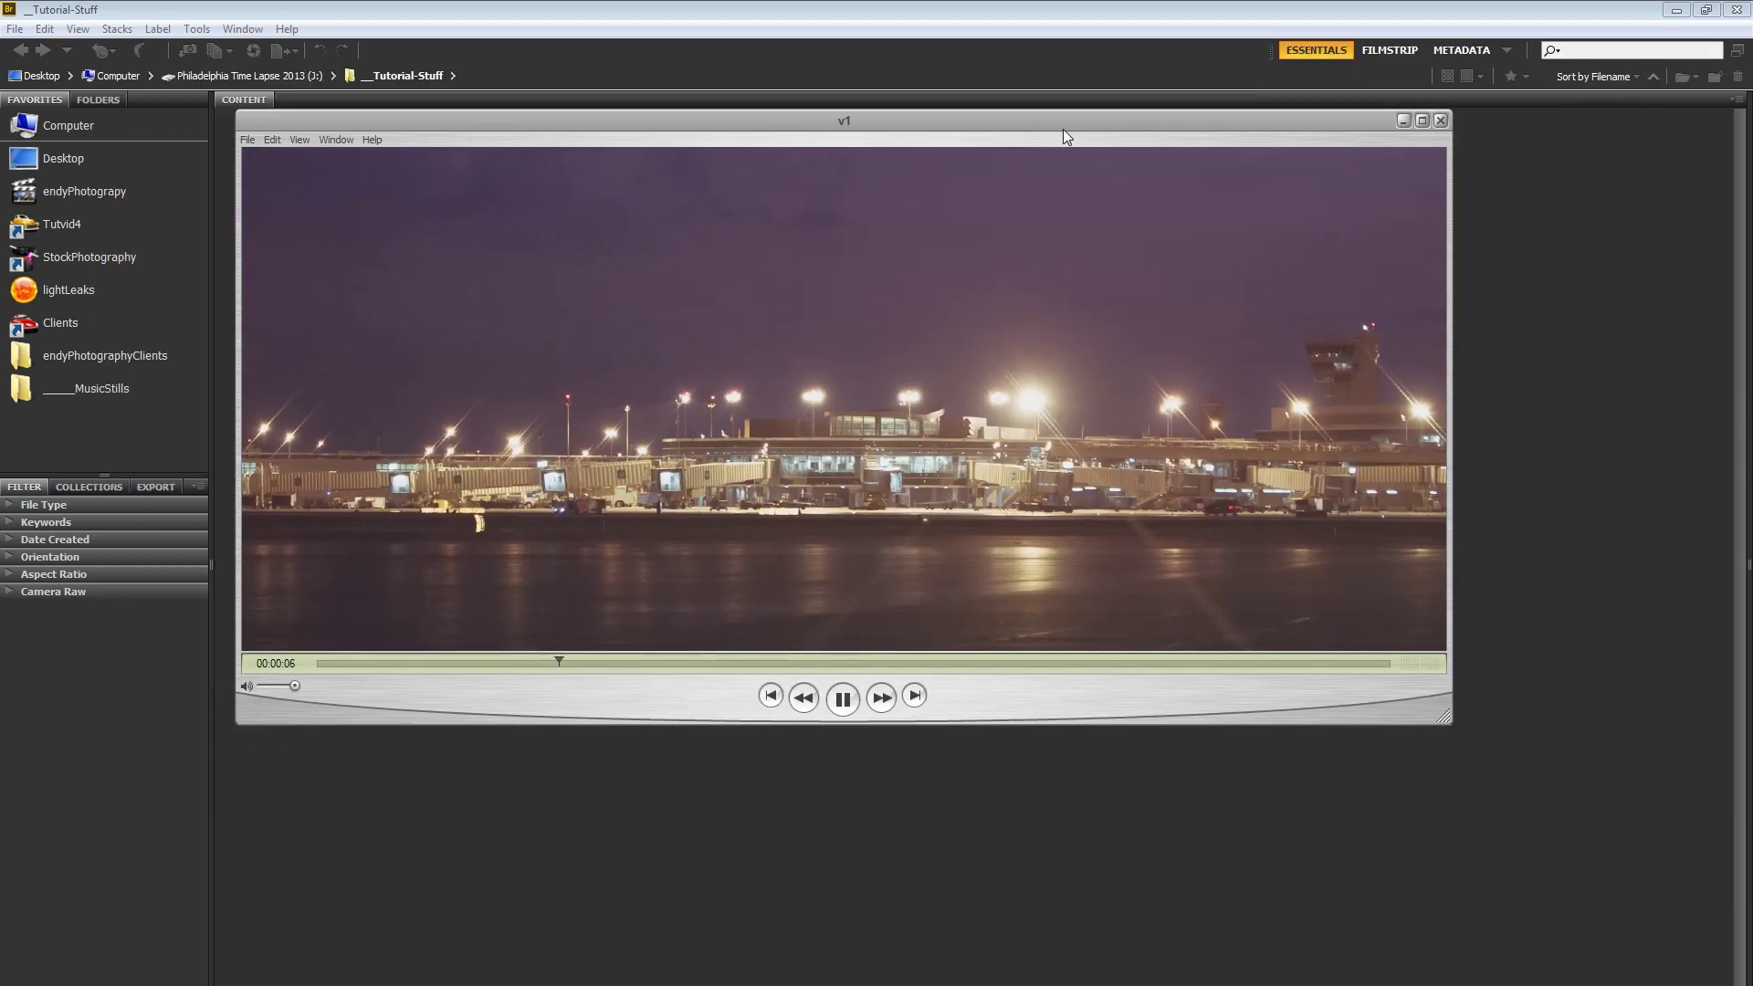
Pause the movie, scrub ahead to around the bridge shot, resume playback to check it, and close the player.
click(843, 701)
drag(1059, 672, 861, 659)
key(space)
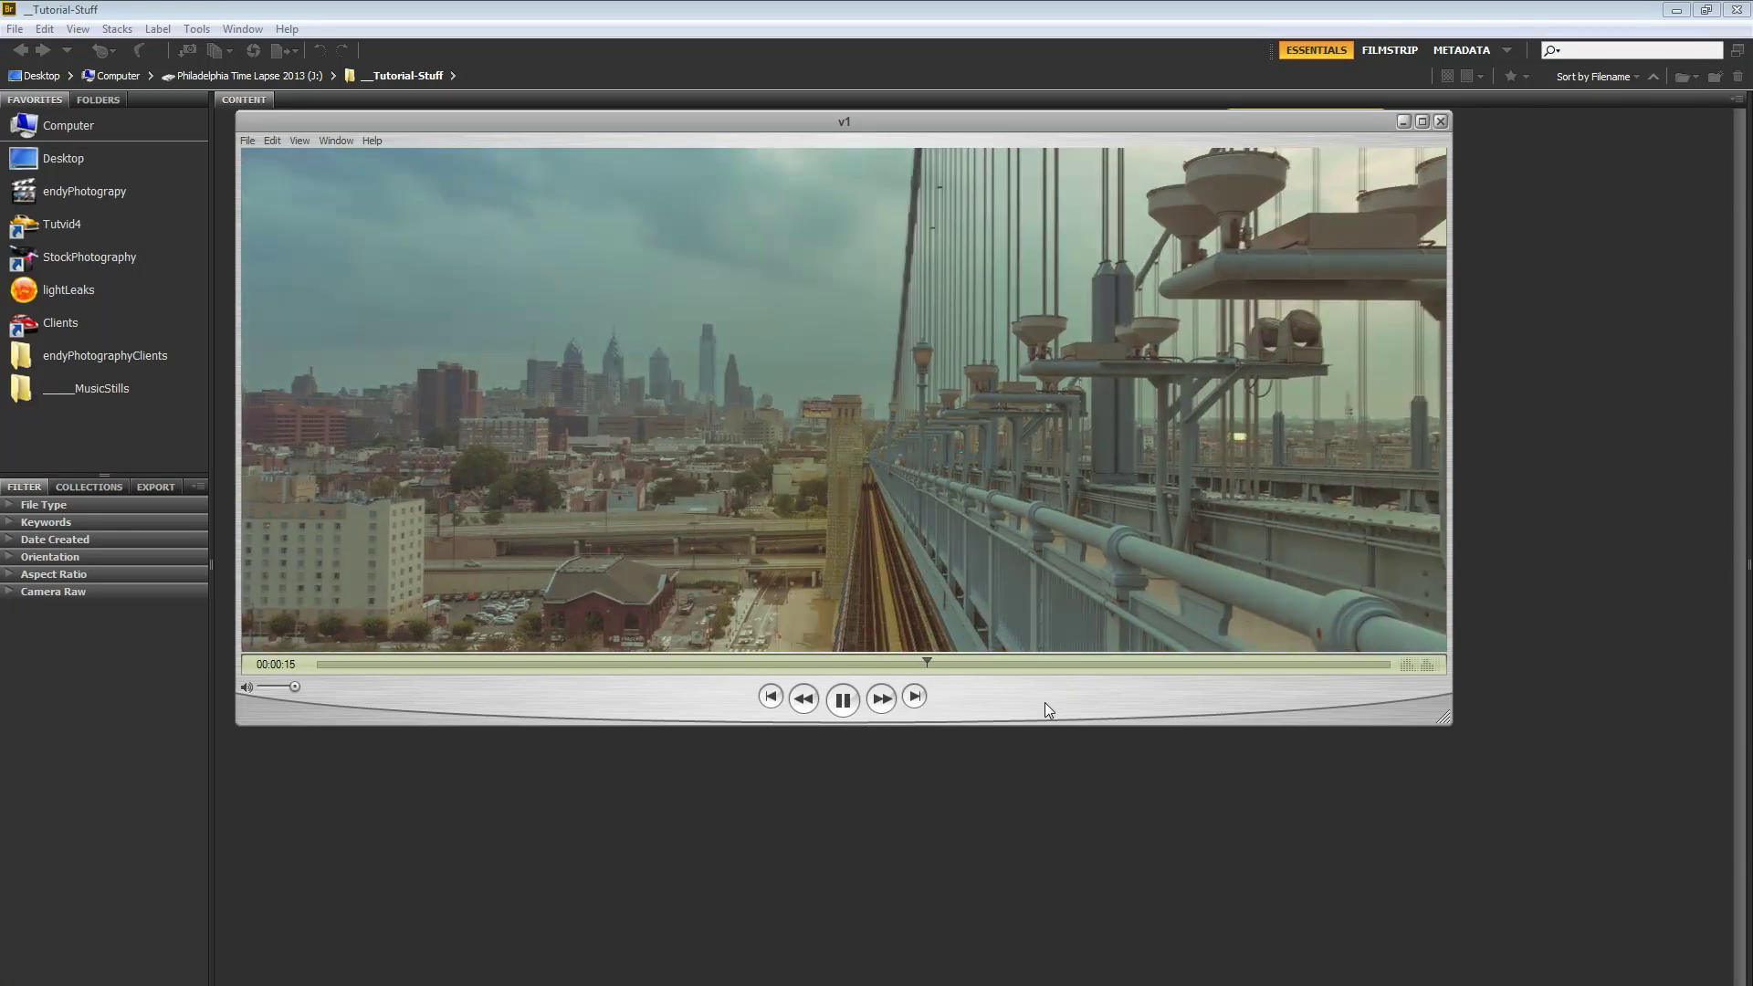
click(1440, 120)
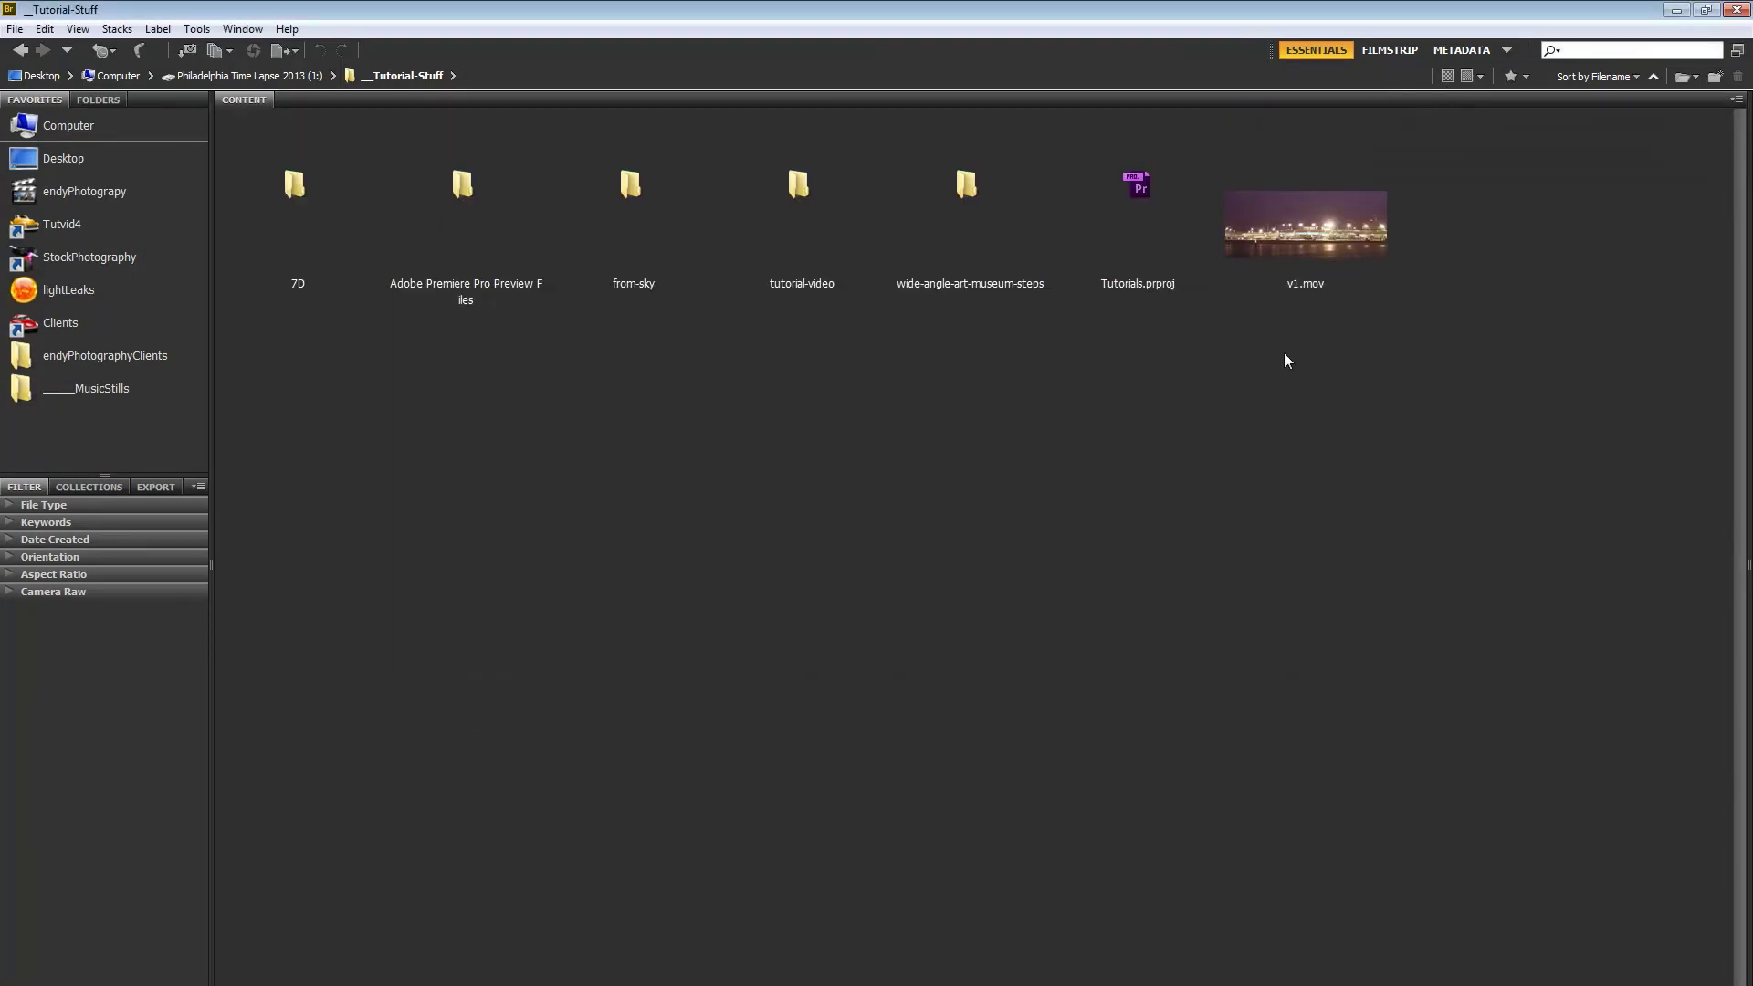
click(1352, 230)
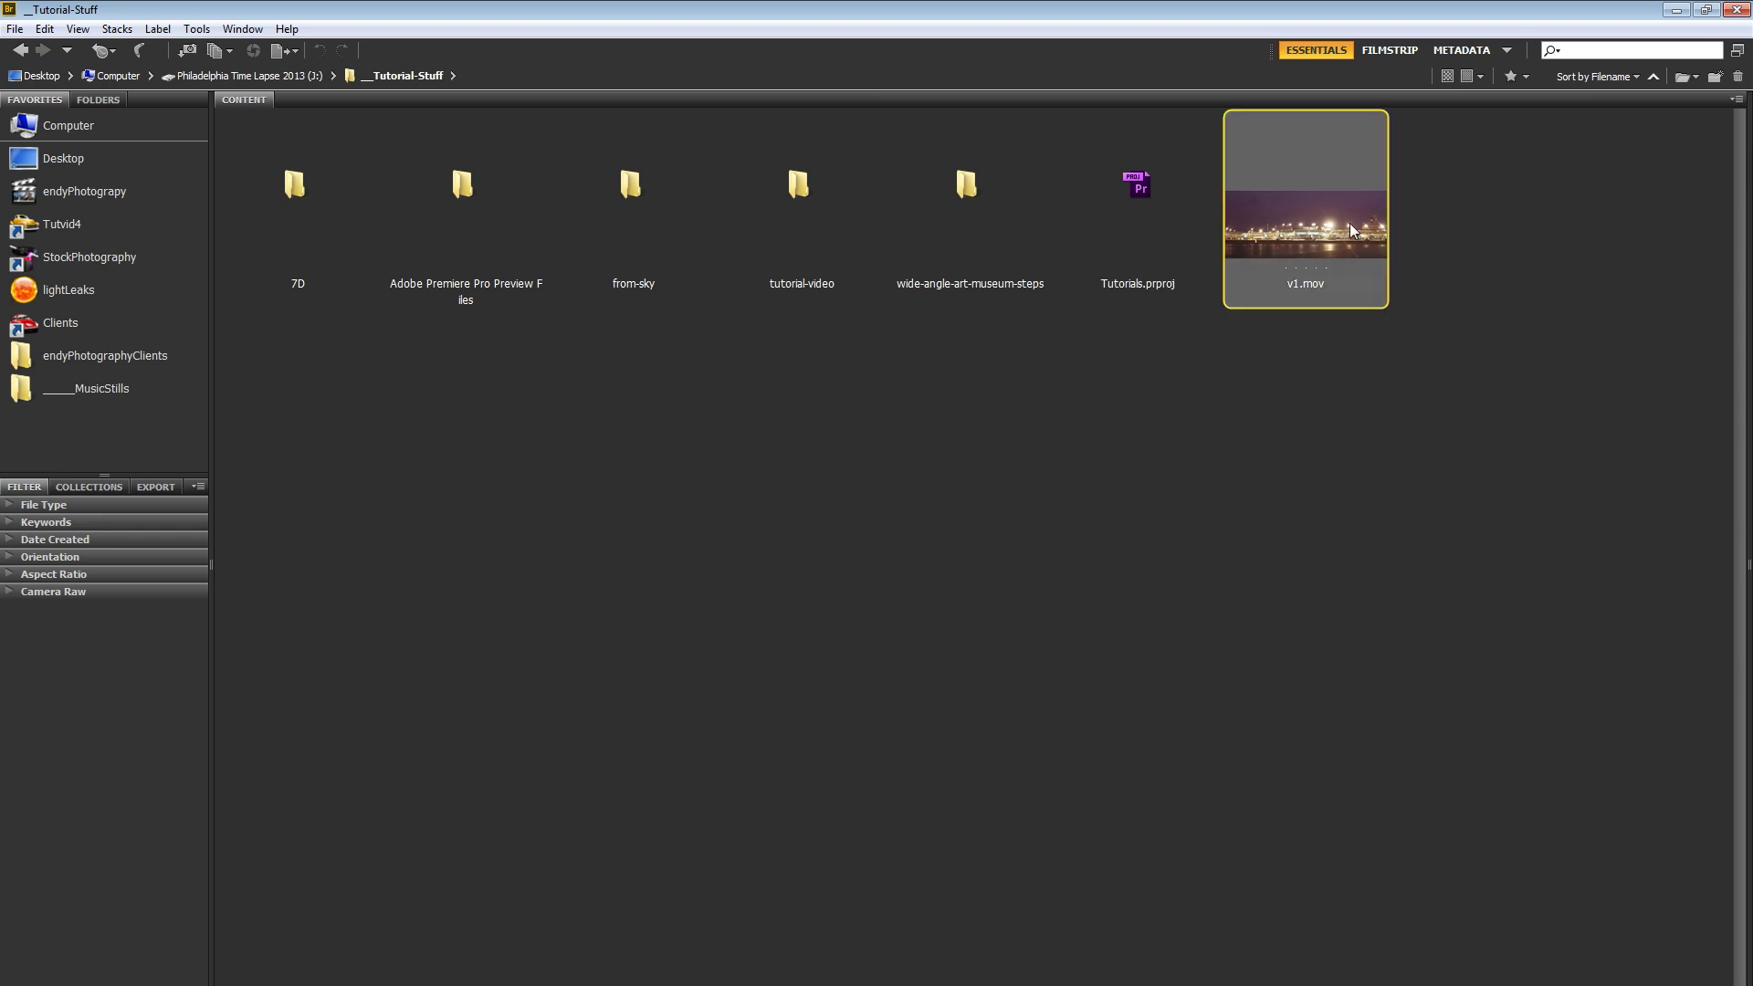
click(1321, 423)
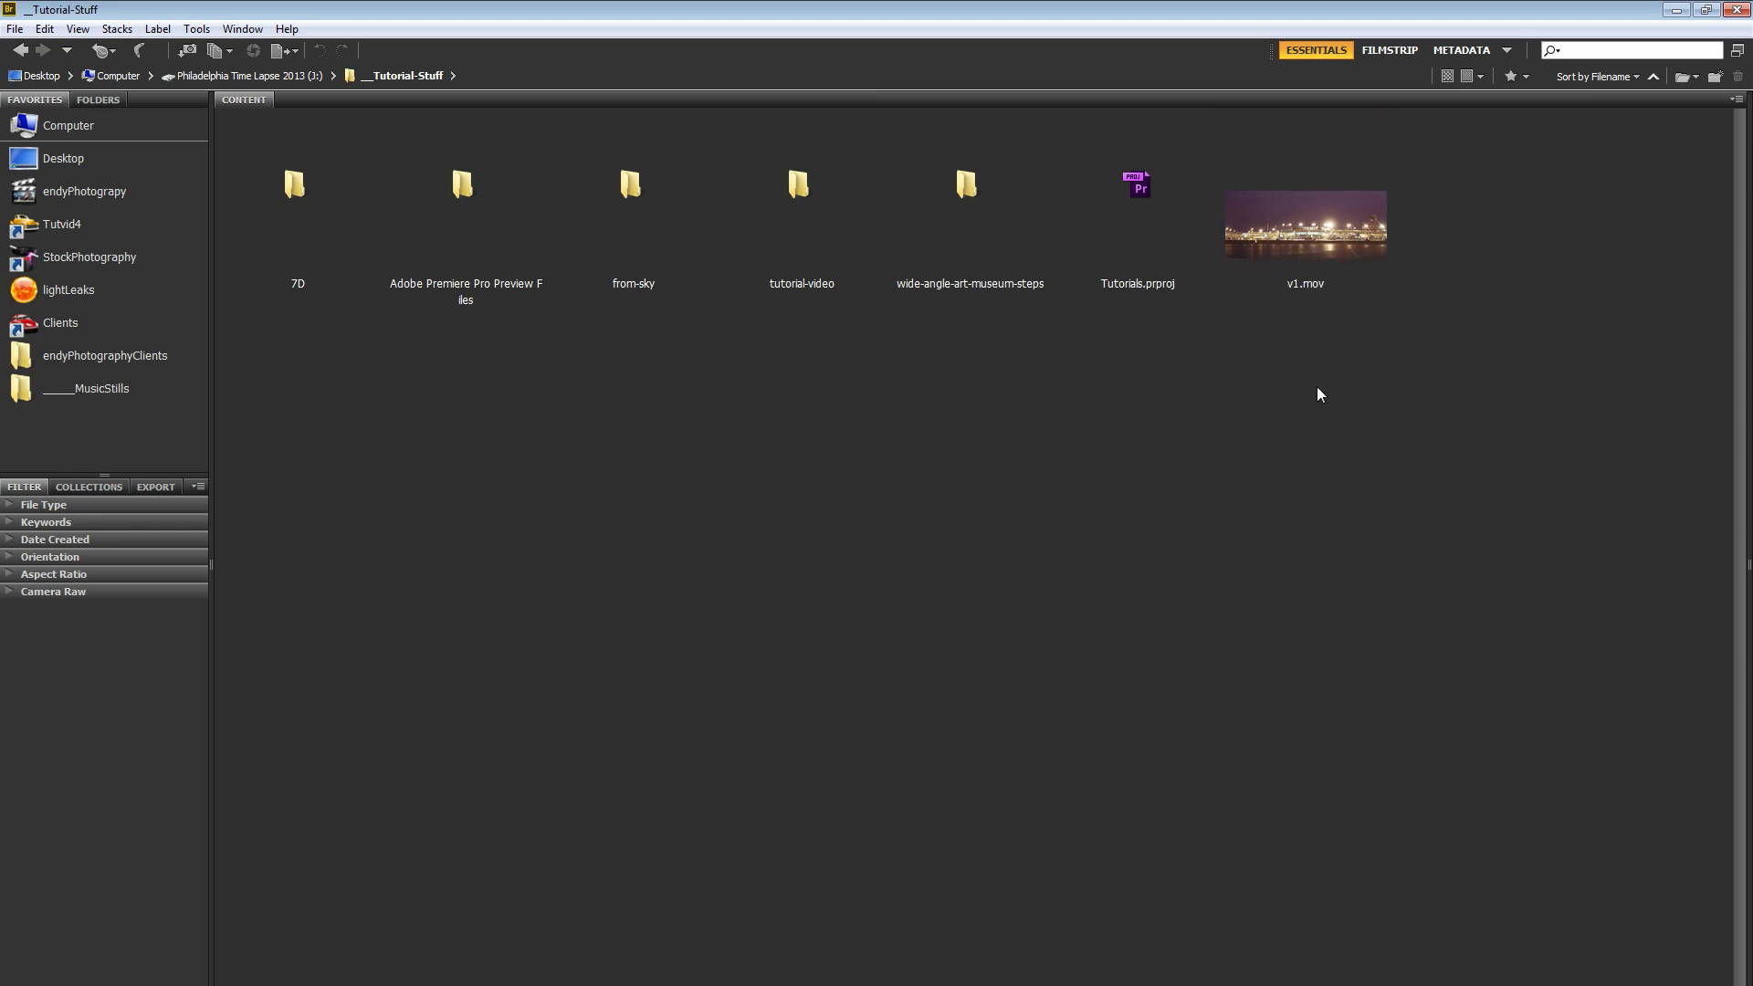